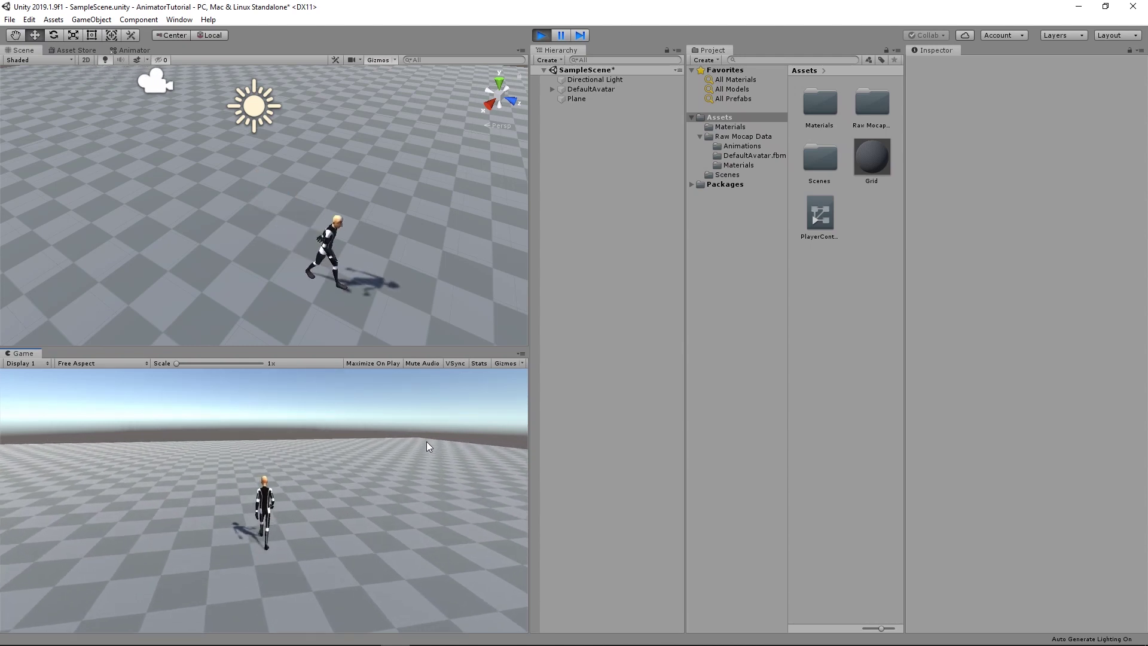
- Try out the animated character's movement in Play mode and stop the playback
{"action": "key", "text": "d"}
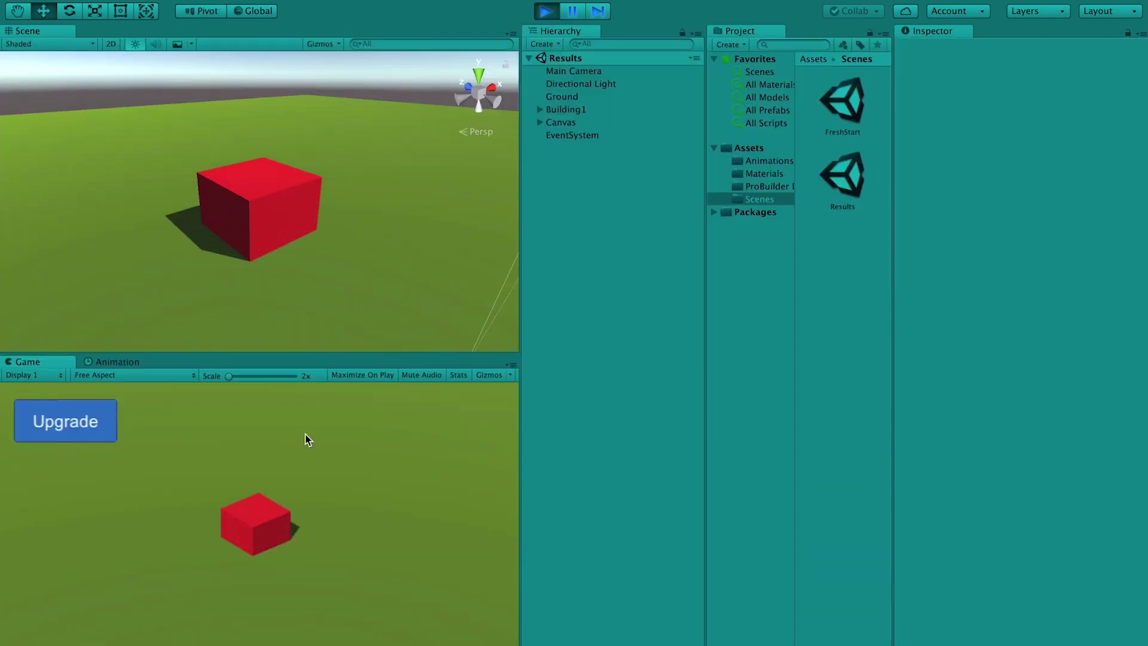
{"action": "left_click", "coordinate": [84, 438]}
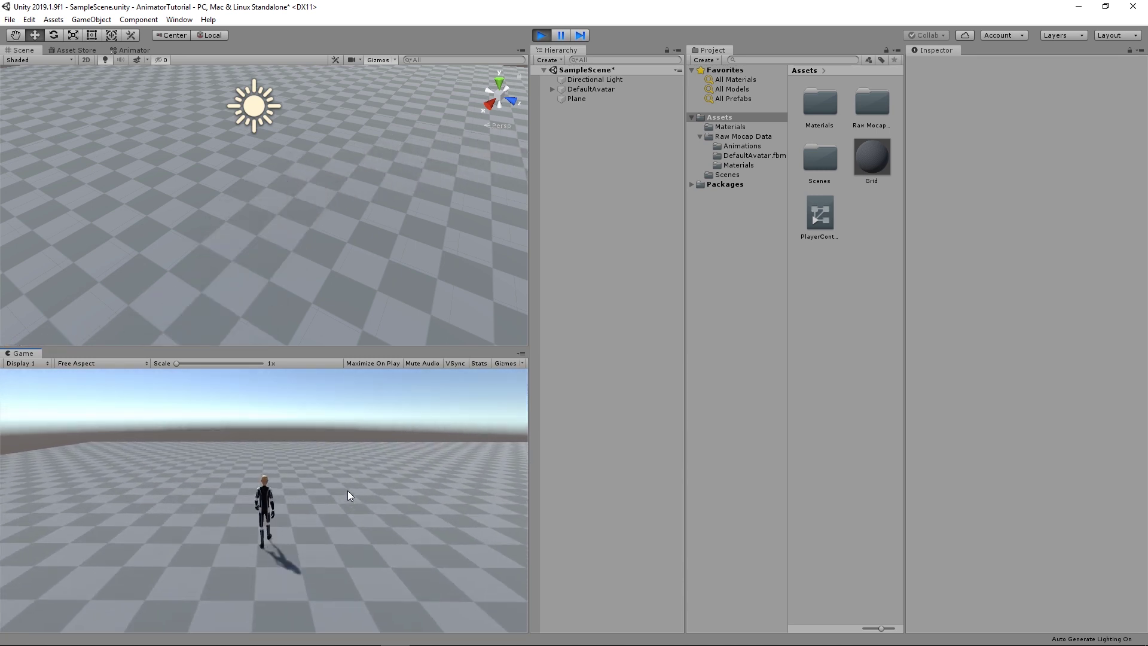
{"action": "key", "text": "ctrl+p"}
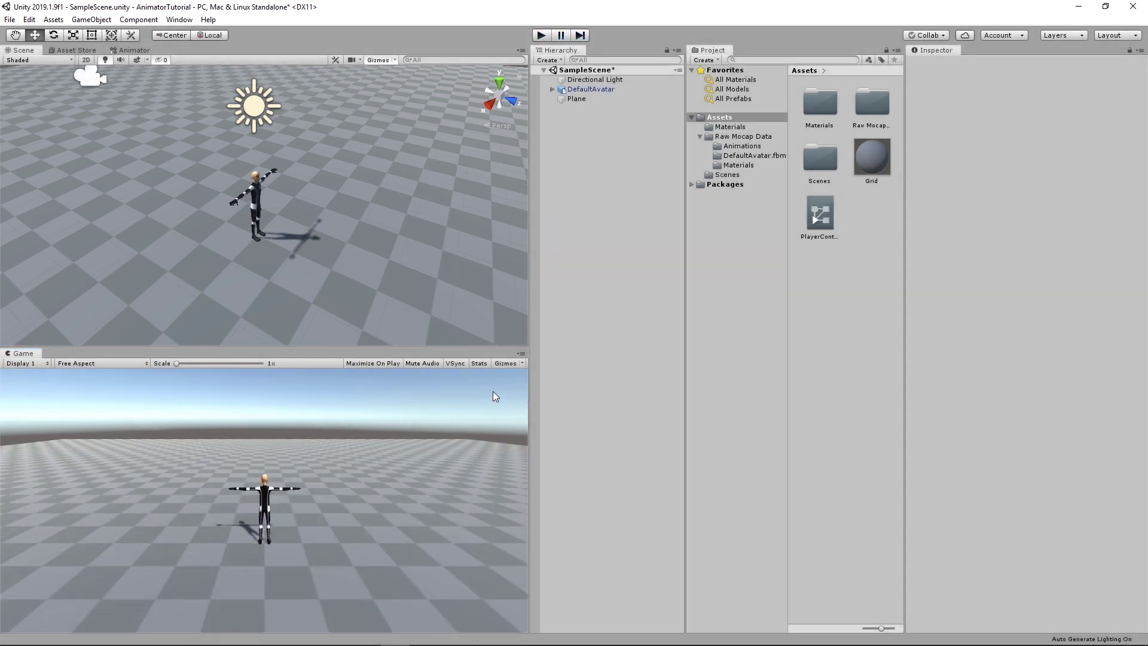
- View the Raw Mocap Data for Mecanim package in the Asset Store and return to the scene view
{"action": "left_click", "coordinate": [90, 51]}
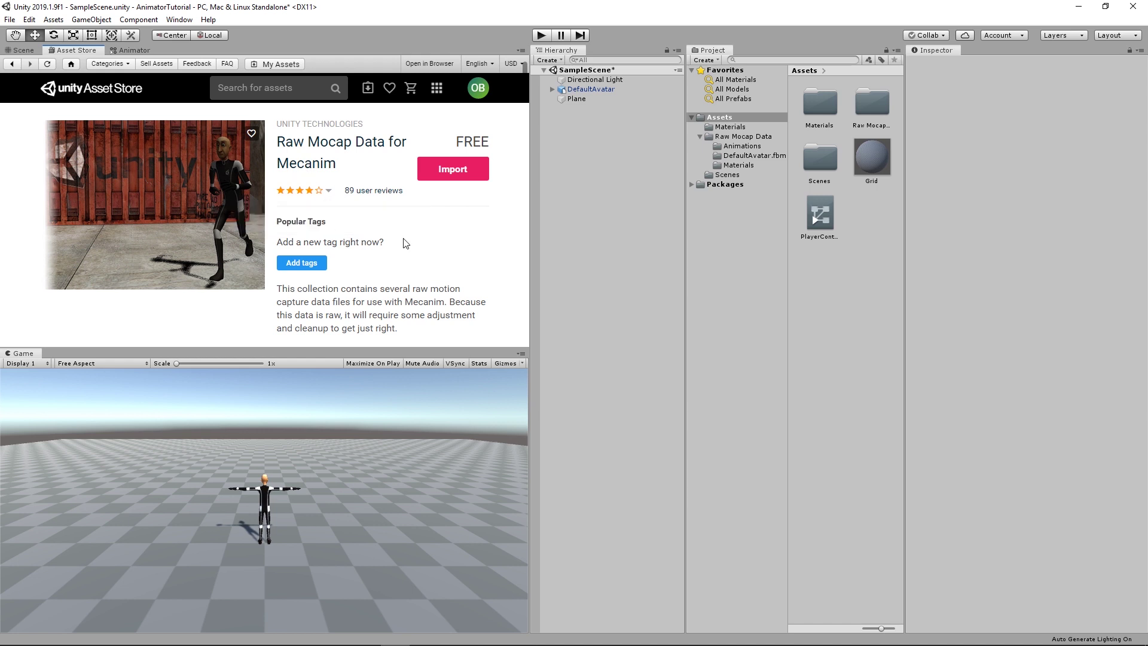
{"action": "key", "text": "ctrl+1"}
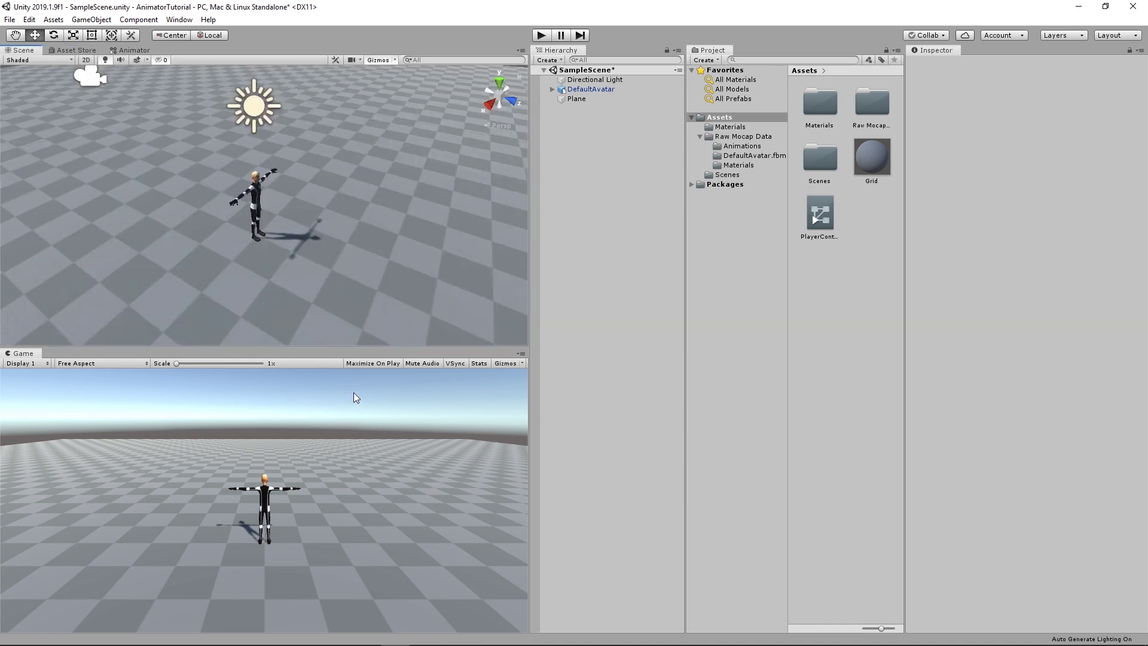
{"action": "key", "text": "ctrl+z"}
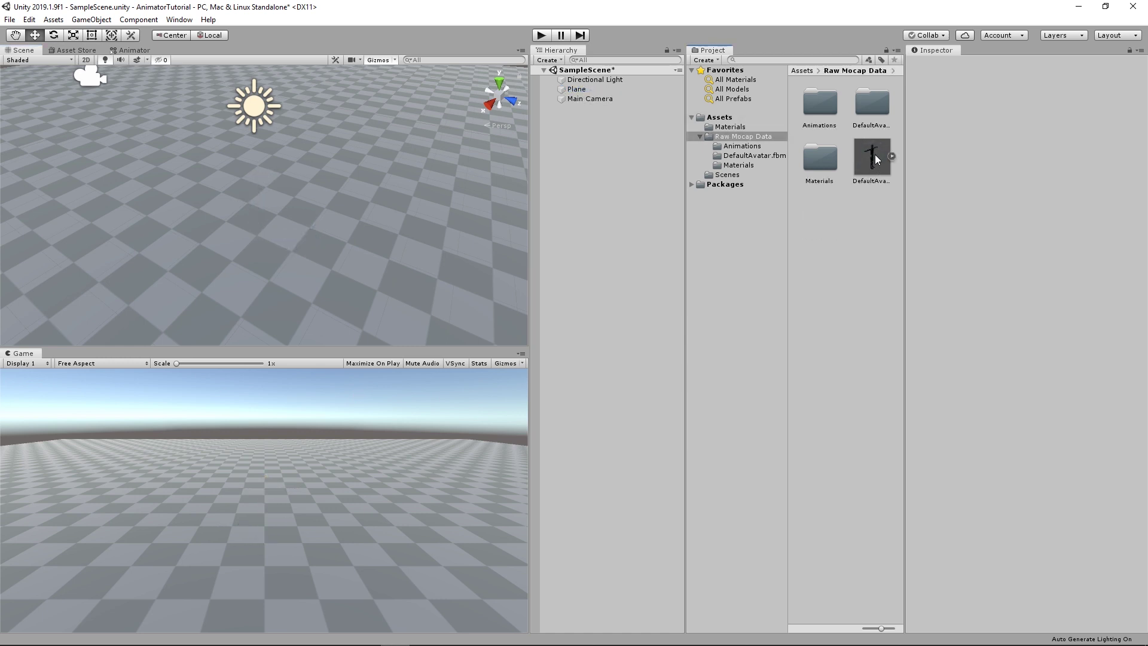
- Add the DefaultAvatar model from the Raw Mocap Data folder to the scene and check its rig's Humanoid animation type
{"action": "left_click_drag", "start_coordinate": [874, 156], "coordinate": [602, 172]}
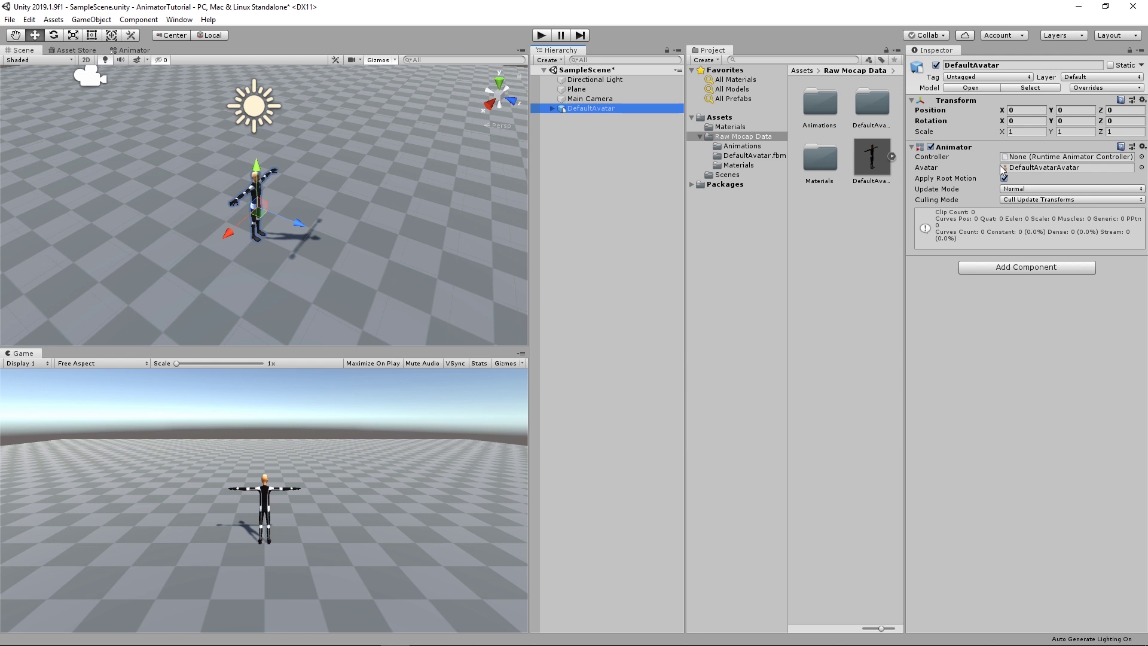
{"action": "left_click", "coordinate": [874, 163]}
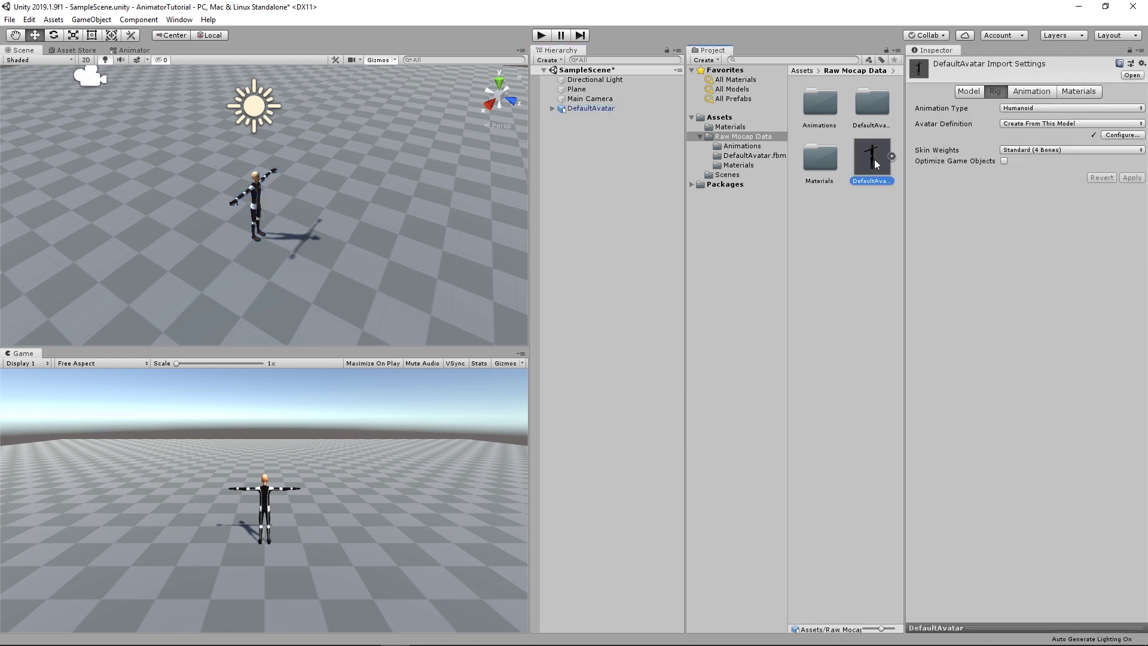
{"action": "left_click", "coordinate": [996, 97]}
{"action": "left_click", "coordinate": [1046, 106]}
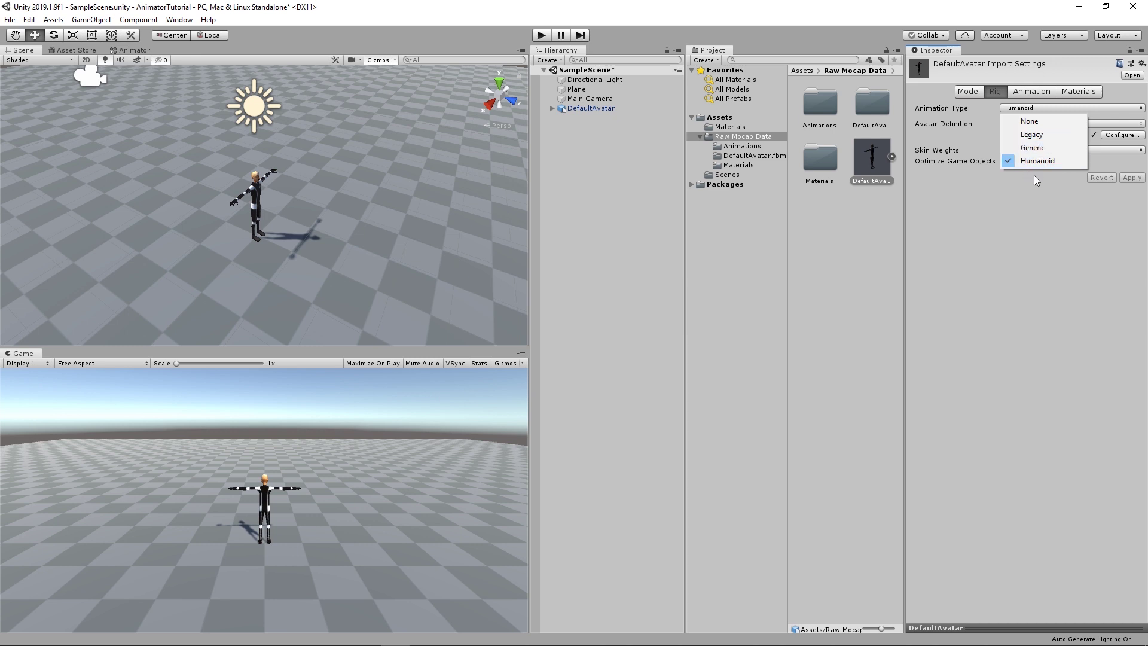
{"action": "left_click", "coordinate": [1039, 205]}
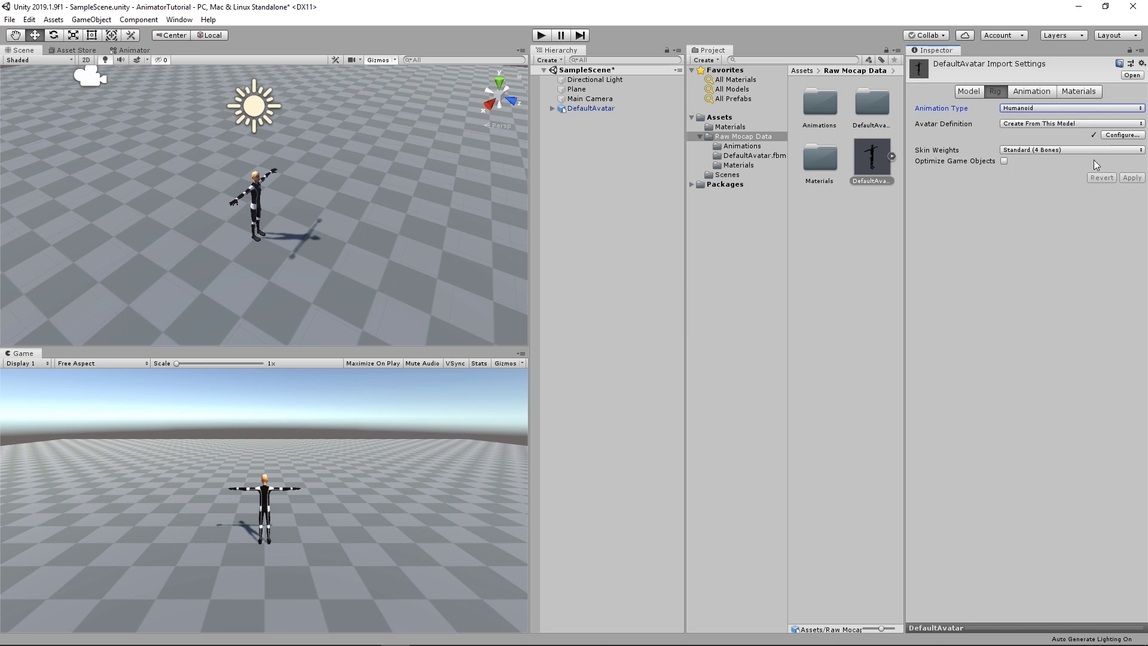
- Open the DefaultAvatar rig's avatar configuration, saving the scene, and review the bone mapping
{"action": "left_click", "coordinate": [1116, 136]}
{"action": "left_click", "coordinate": [566, 353]}
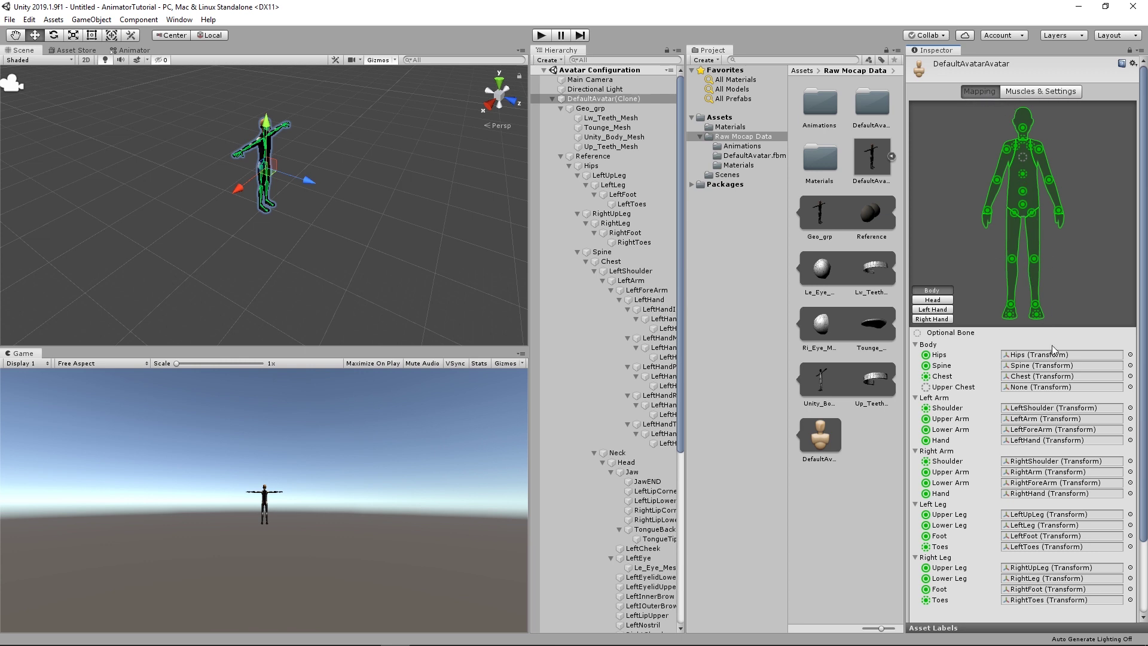
{"action": "scroll", "coordinate": [1019, 383], "scroll_direction": "down", "scroll_amount": 3}
{"action": "scroll", "coordinate": [1013, 383], "scroll_direction": "up", "scroll_amount": 3}
- Preview the avatar's muscle group movements under Muscles & Settings and close the avatar configuration
{"action": "left_click", "coordinate": [1052, 92]}
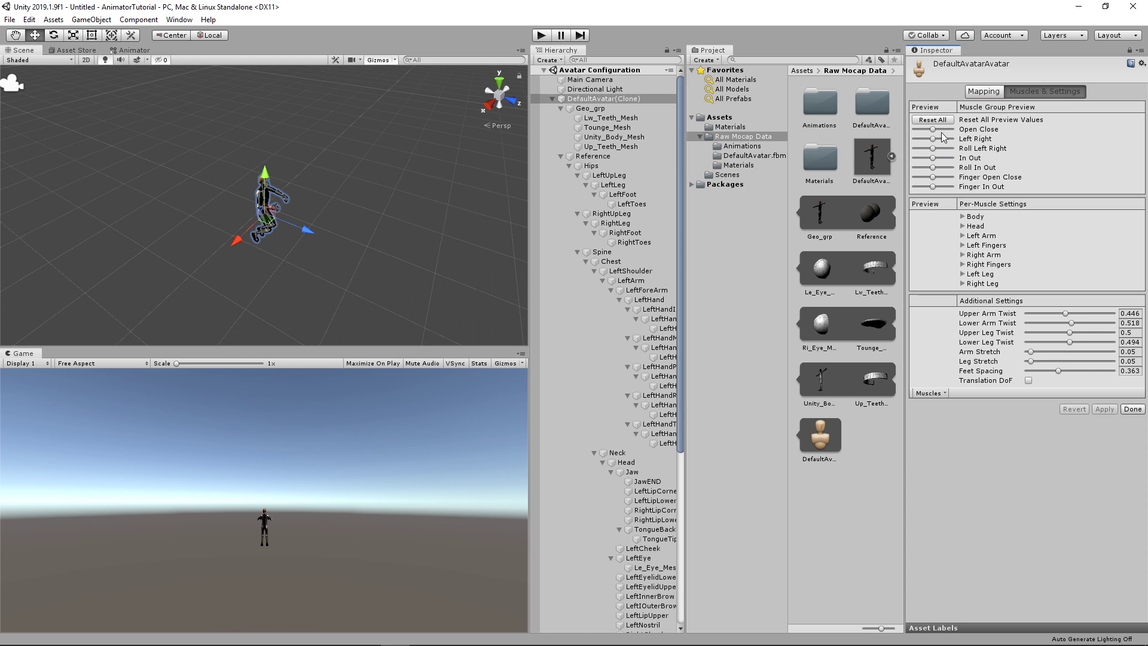
{"action": "left_click_drag", "start_coordinate": [934, 130], "coordinate": [937, 187]}
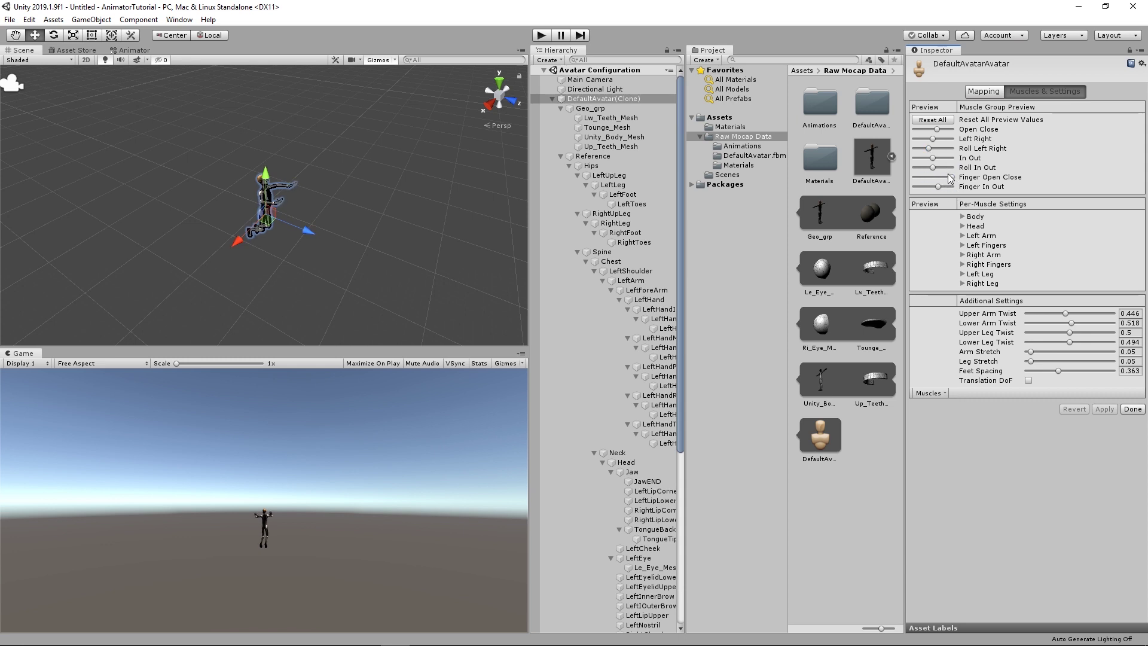
{"action": "left_click", "coordinate": [1132, 408]}
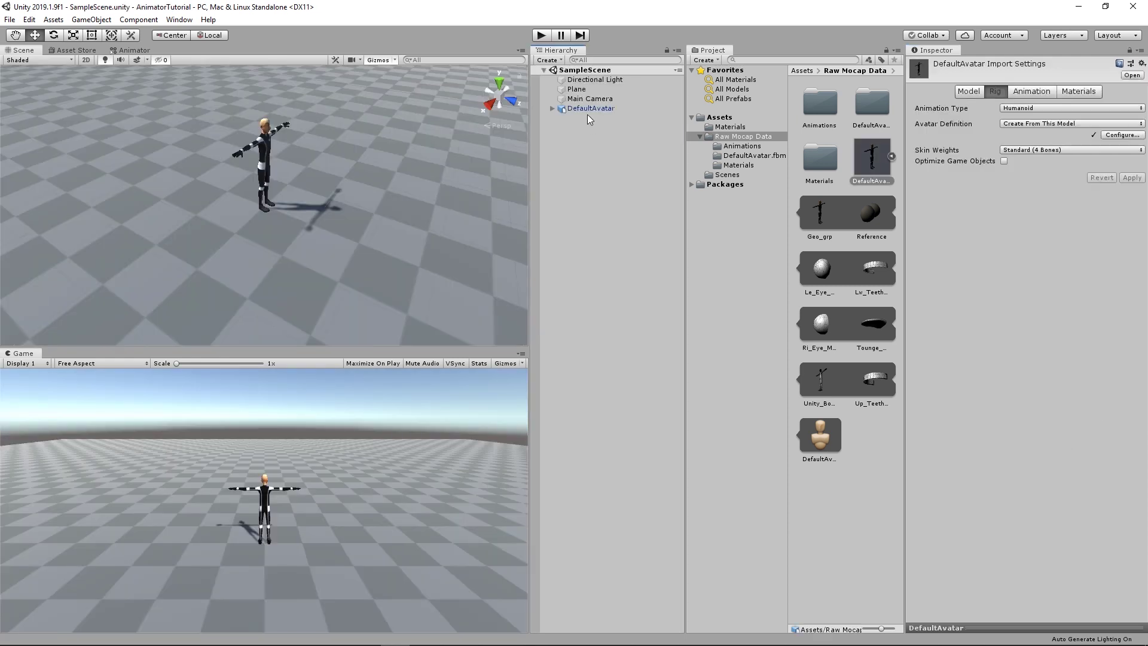
- Create an Animator Controller named PlayerAnimatorController in the Raw Mocap Data folder
{"action": "left_click", "coordinate": [587, 110]}
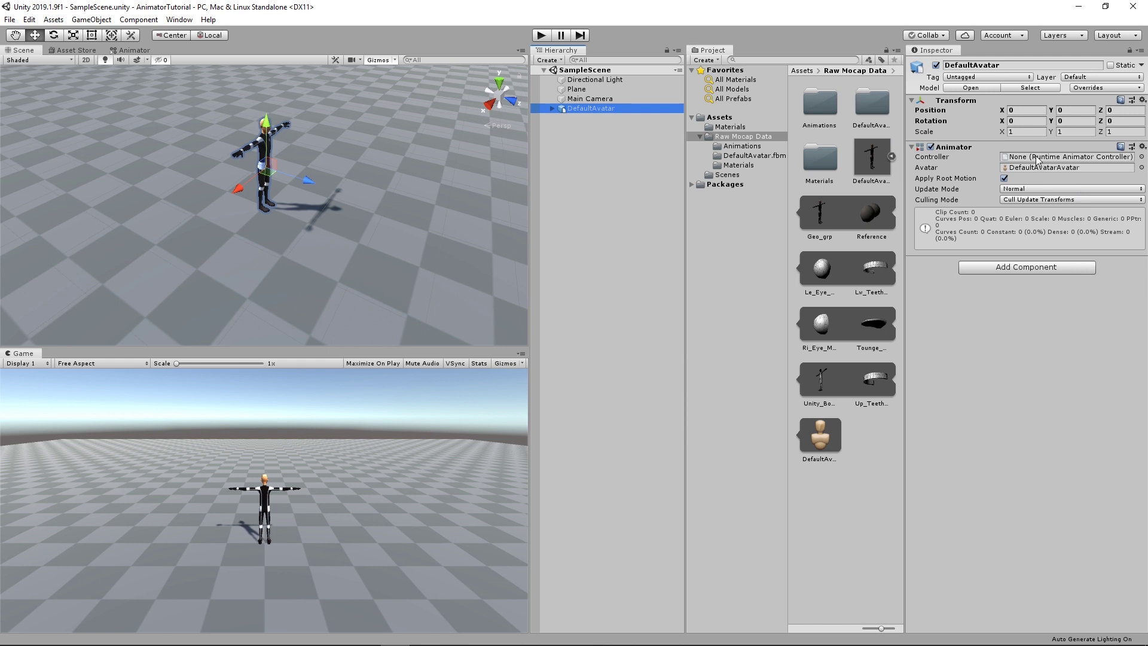
{"action": "left_click", "coordinate": [862, 401]}
{"action": "right_click", "coordinate": [867, 443]}
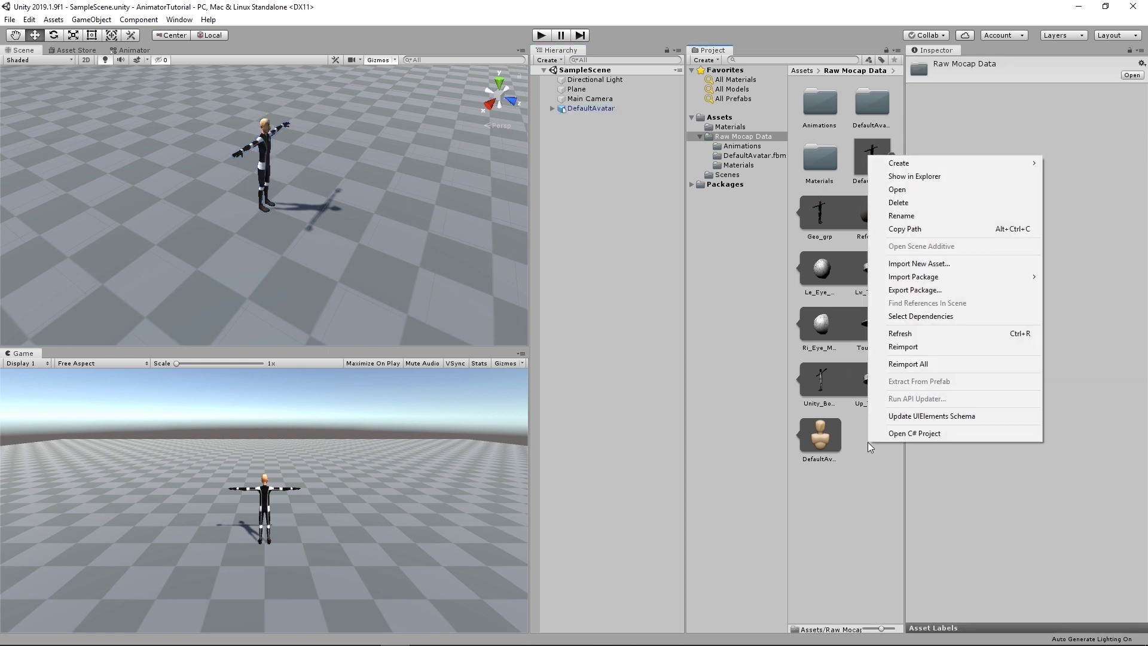
{"action": "mouse_move", "coordinate": [888, 162]}
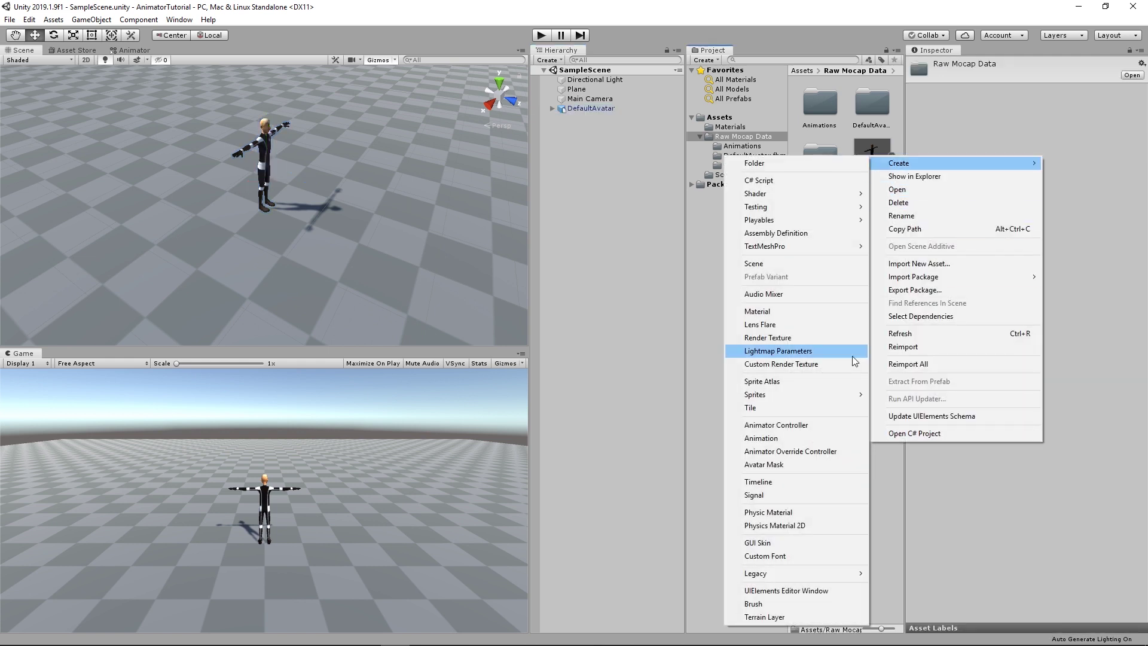
{"action": "left_click", "coordinate": [776, 425]}
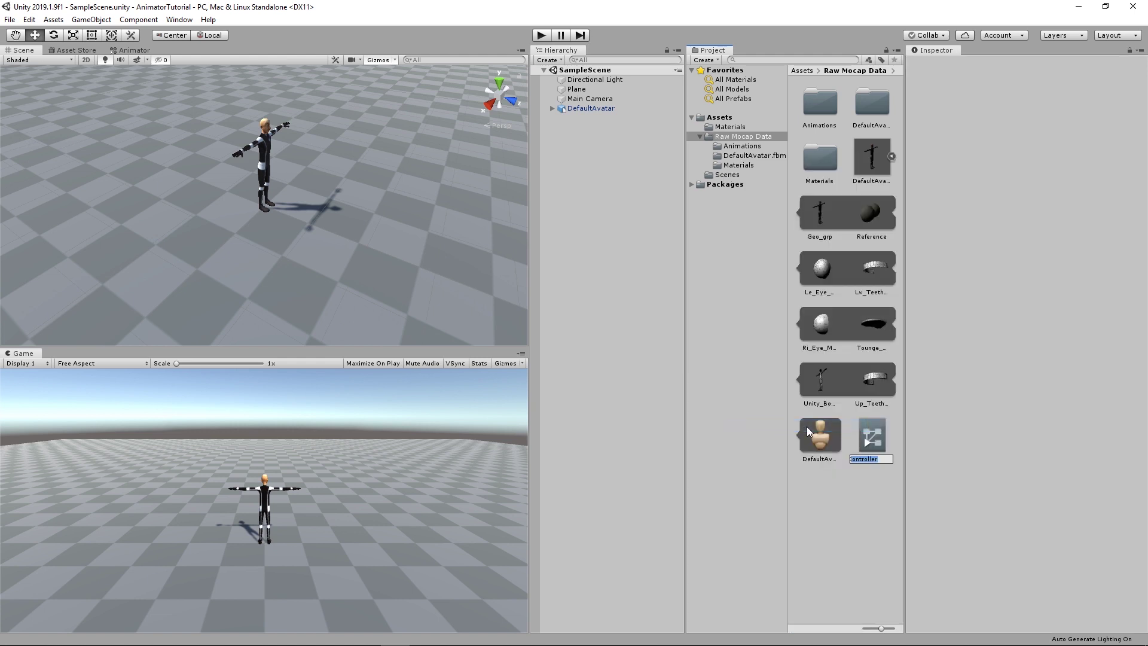
{"action": "type", "text": "AnimatorController"}
{"action": "key", "text": "Return"}
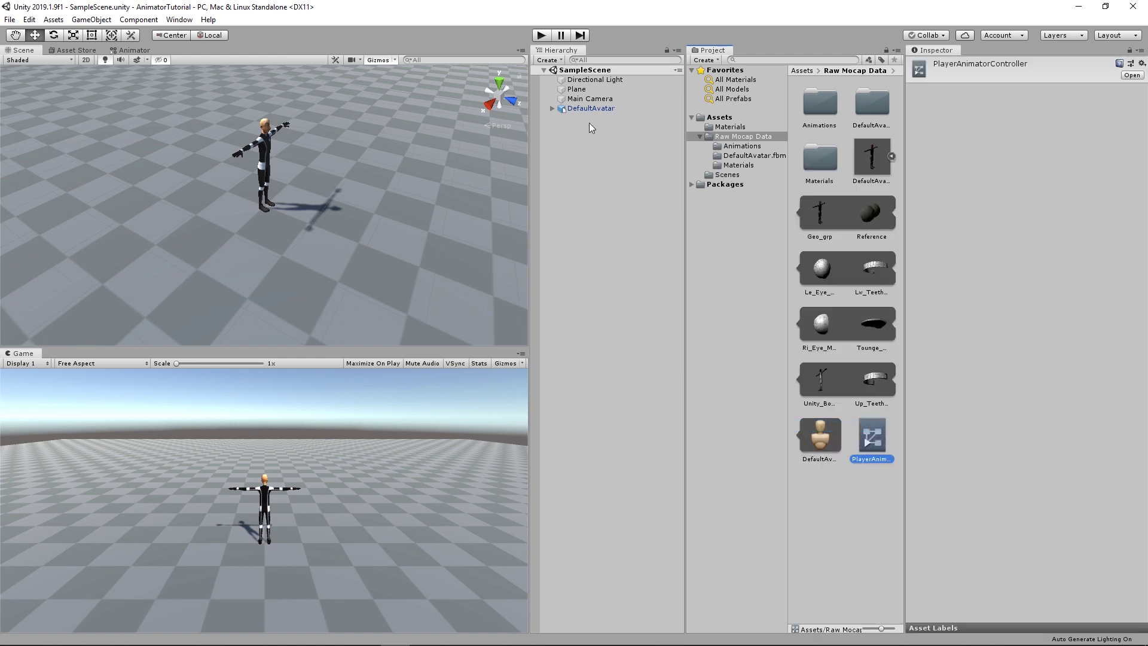
- Assign PlayerAnimatorController as the controller of the DefaultAvatar's Animator component
{"action": "left_click", "coordinate": [598, 109]}
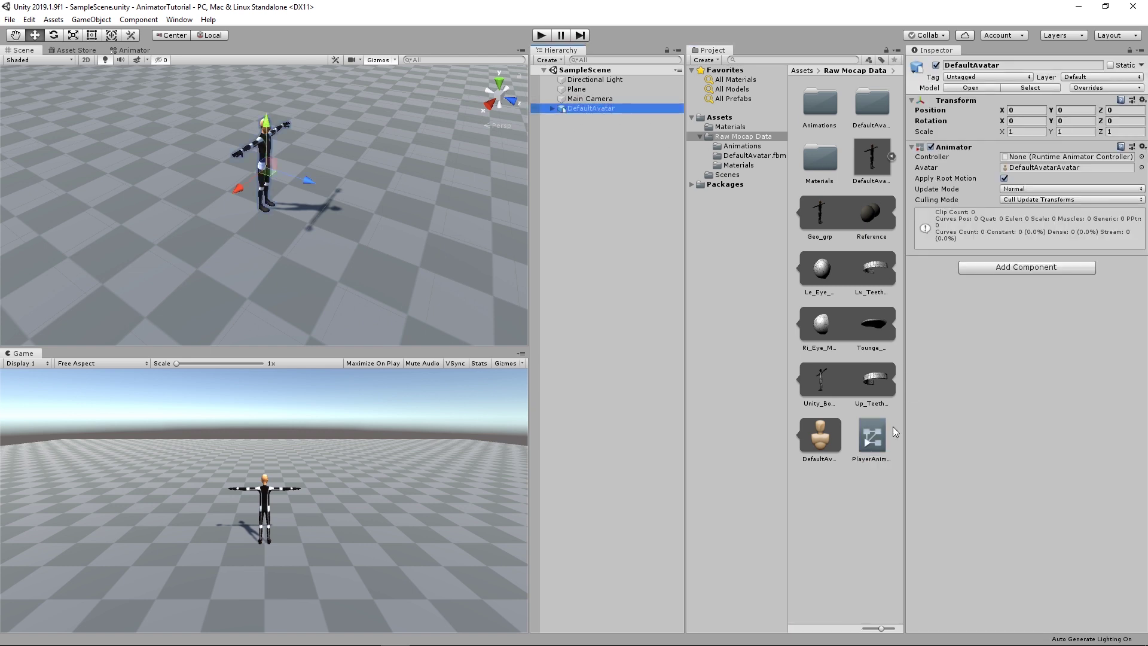
{"action": "left_click_drag", "start_coordinate": [872, 437], "coordinate": [1049, 157]}
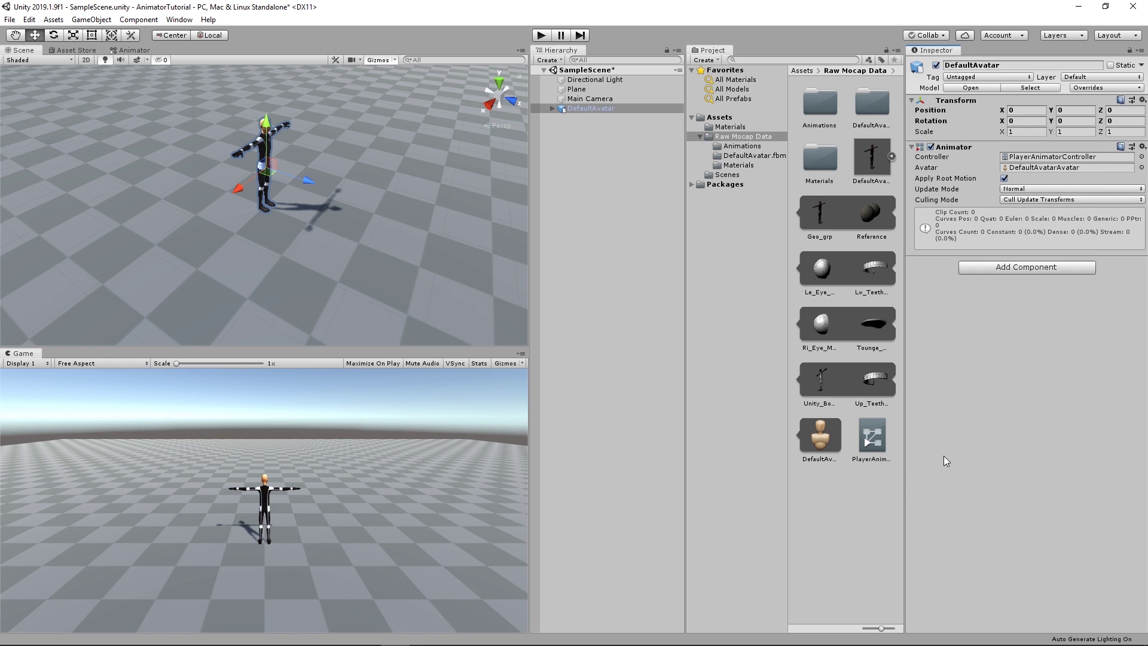
- Open PlayerAnimatorController in the Animator window and move the Entry node further below Any State
{"action": "double_click", "coordinate": [873, 440]}
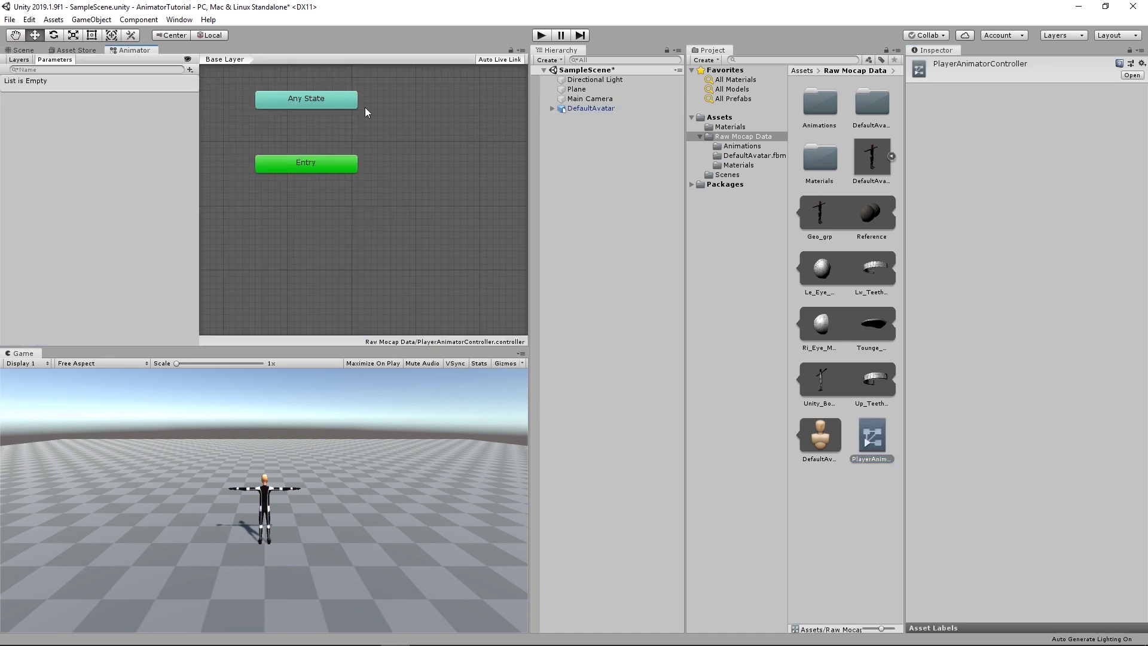
{"action": "middle_click_drag", "start_coordinate": [396, 152], "coordinate": [452, 180]}
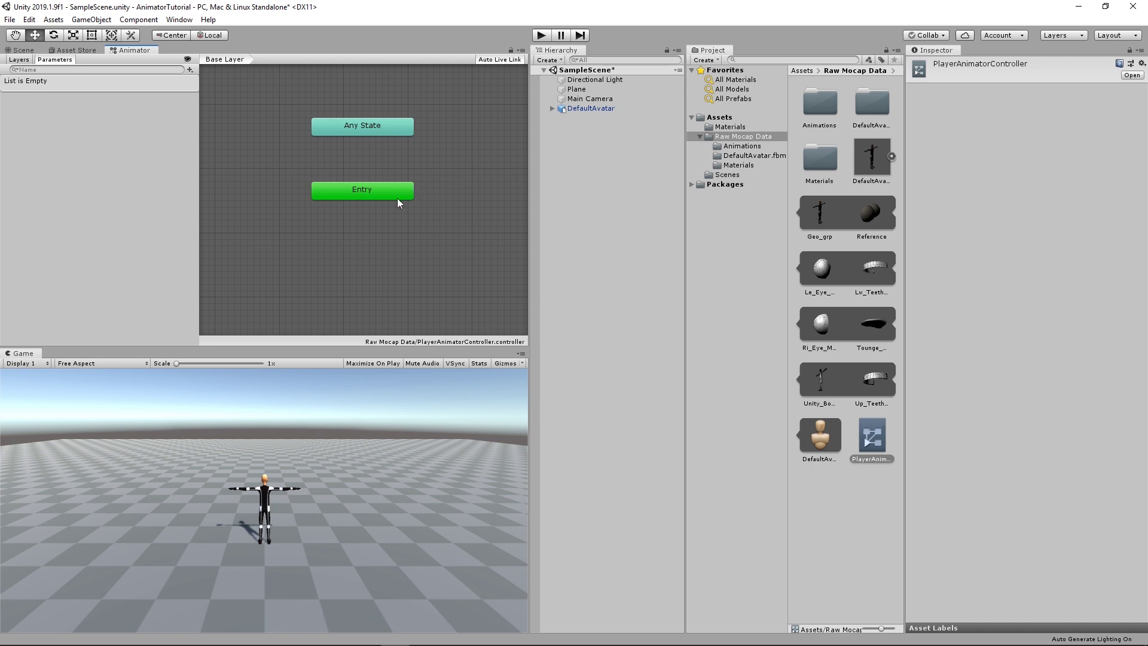
{"action": "left_click_drag", "start_coordinate": [376, 192], "coordinate": [383, 259]}
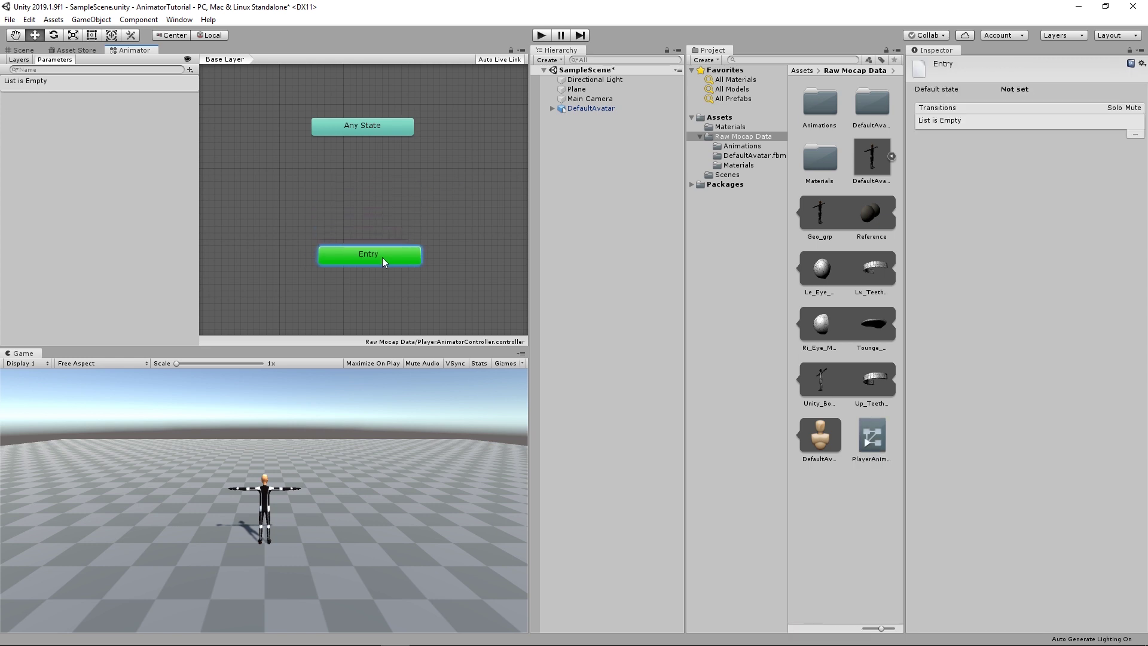
- Create an empty state in the Base Layer and place it directly above the Entry node
{"action": "left_click", "coordinate": [400, 191]}
{"action": "right_click", "coordinate": [360, 193]}
{"action": "mouse_move", "coordinate": [379, 200]}
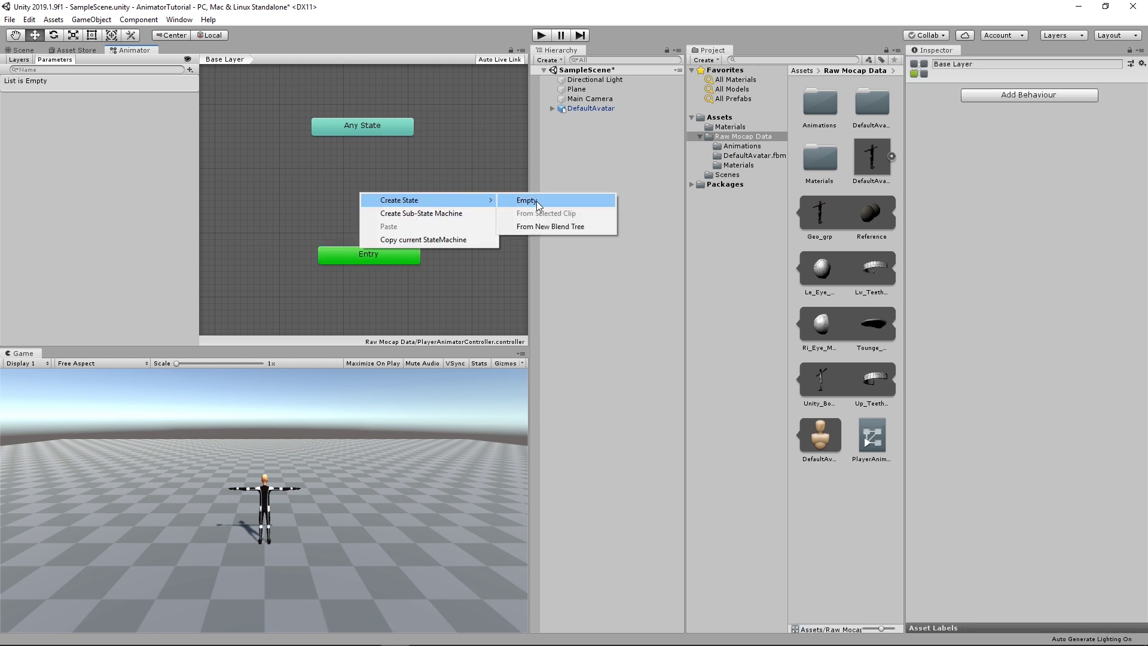
{"action": "left_click", "coordinate": [532, 201]}
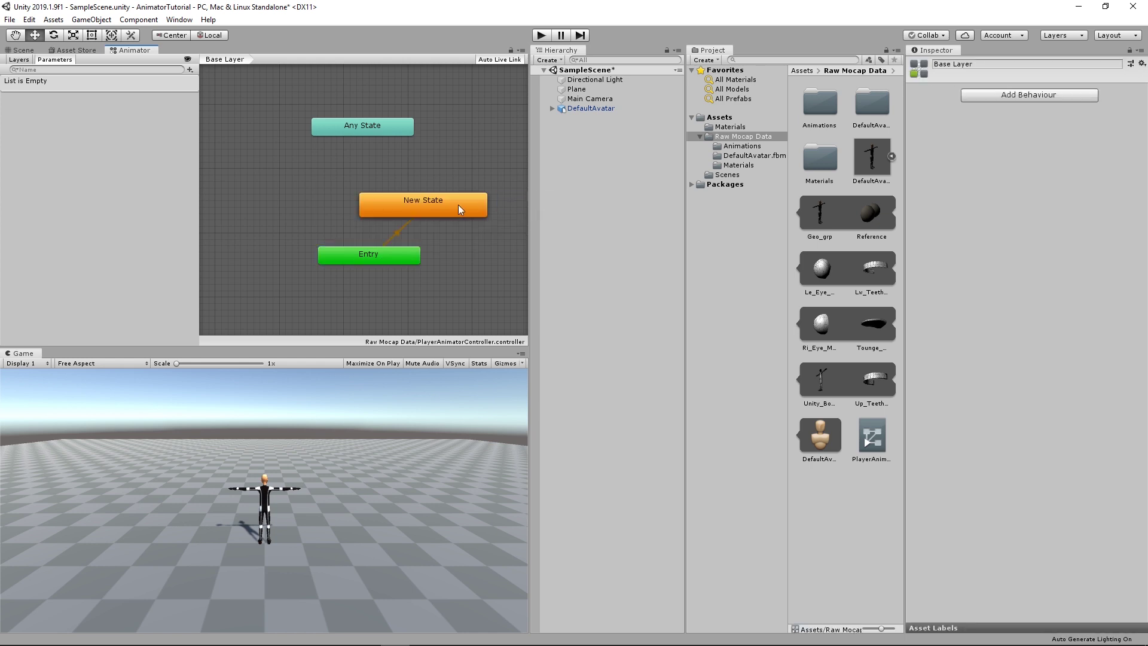
{"action": "left_click_drag", "start_coordinate": [458, 205], "coordinate": [411, 206]}
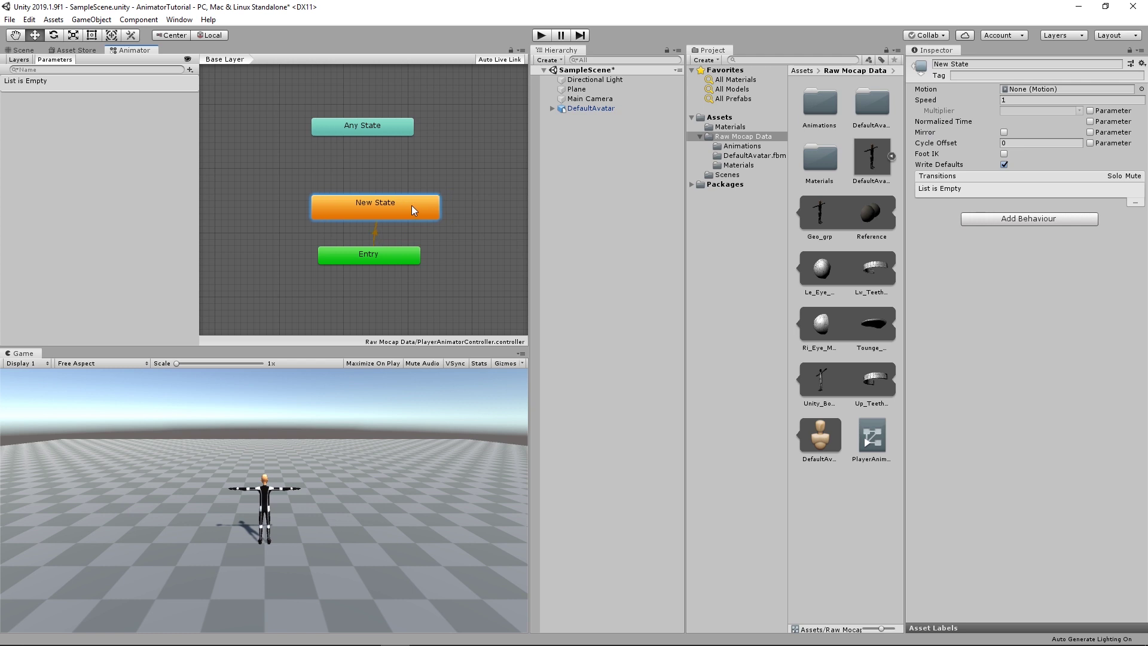
- Set the new state's motion to Idle_Neutral_1 and align the state above the Entry node
{"action": "left_click", "coordinate": [1142, 89]}
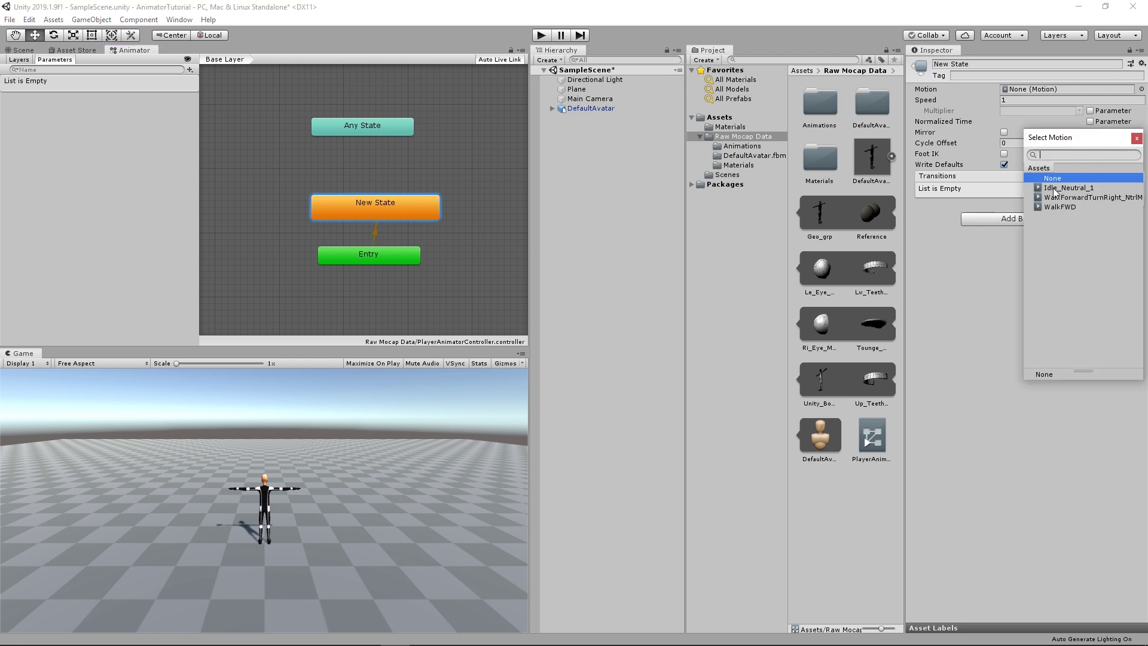
{"action": "left_click", "coordinate": [1086, 188]}
{"action": "left_click", "coordinate": [1137, 138]}
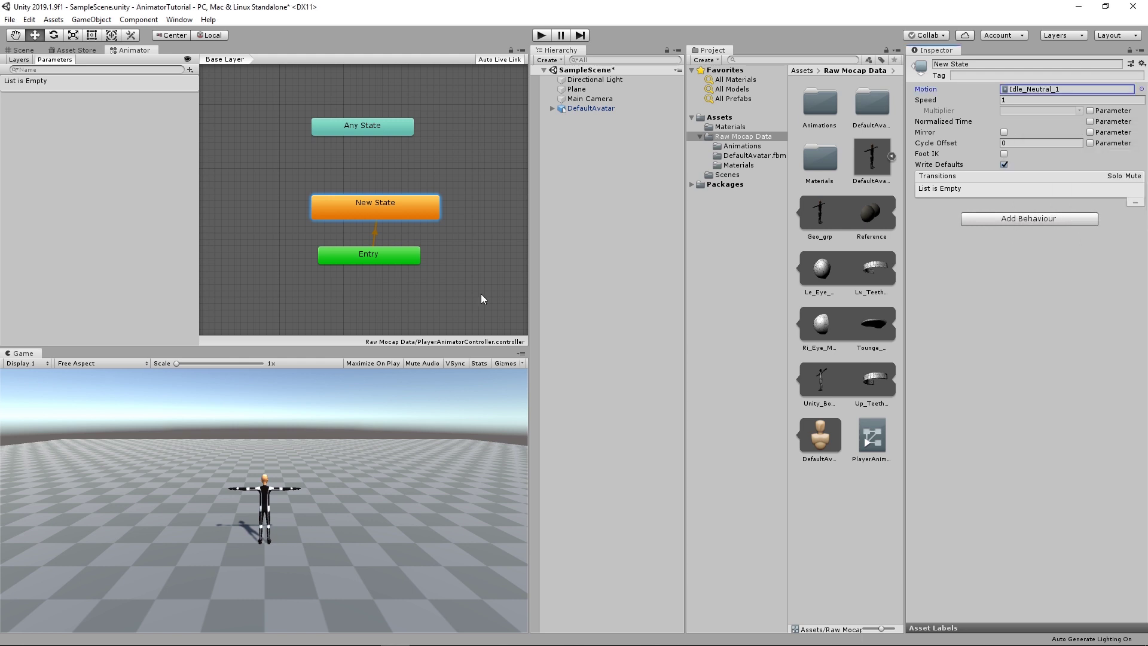
{"action": "left_click_drag", "start_coordinate": [364, 217], "coordinate": [358, 216]}
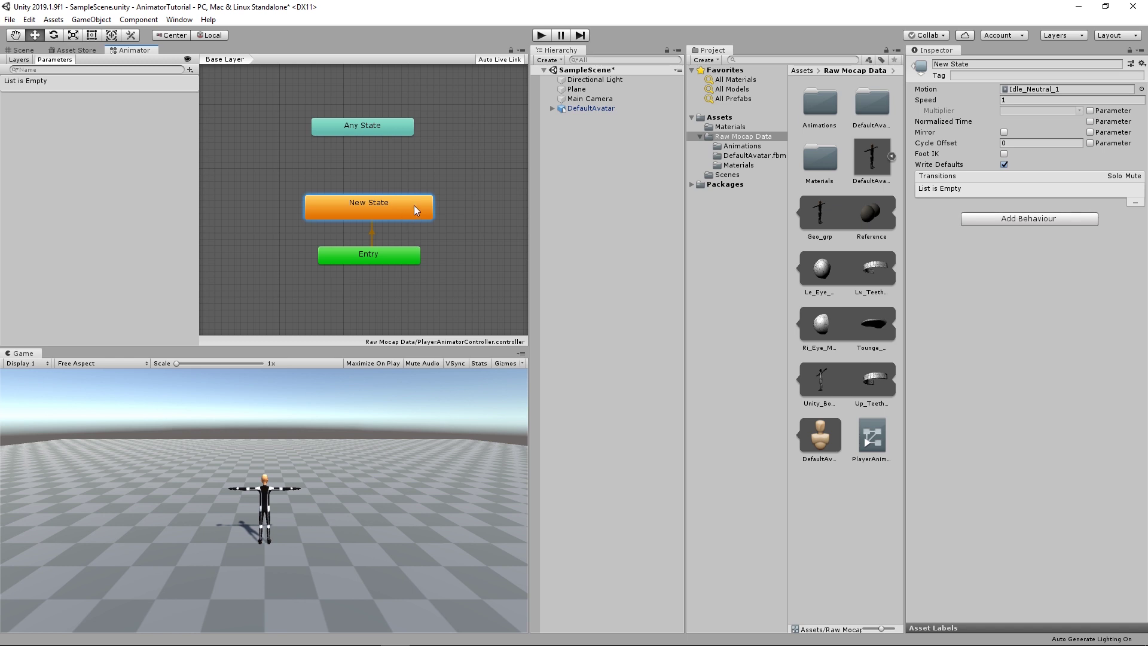
- Run the scene to check the avatar's idle animation and stop the playback
{"action": "left_click", "coordinate": [463, 212]}
{"action": "left_click", "coordinate": [540, 35]}
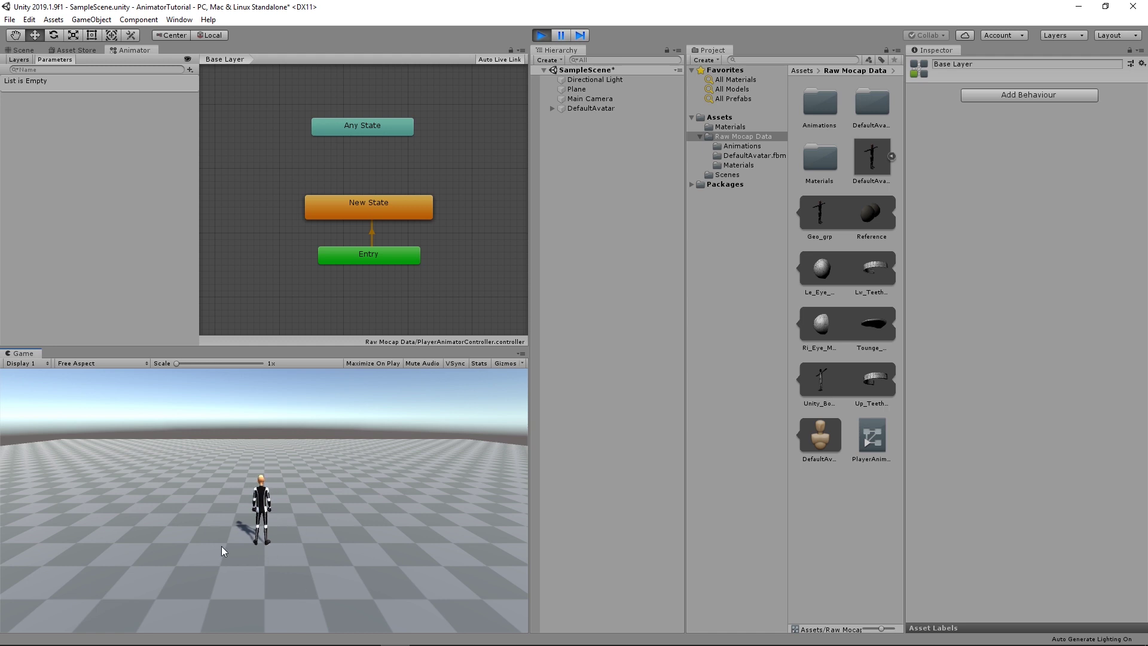
{"action": "key", "text": "ctrl+p"}
- Rename the new animator state to Idle
{"action": "left_click", "coordinate": [378, 207]}
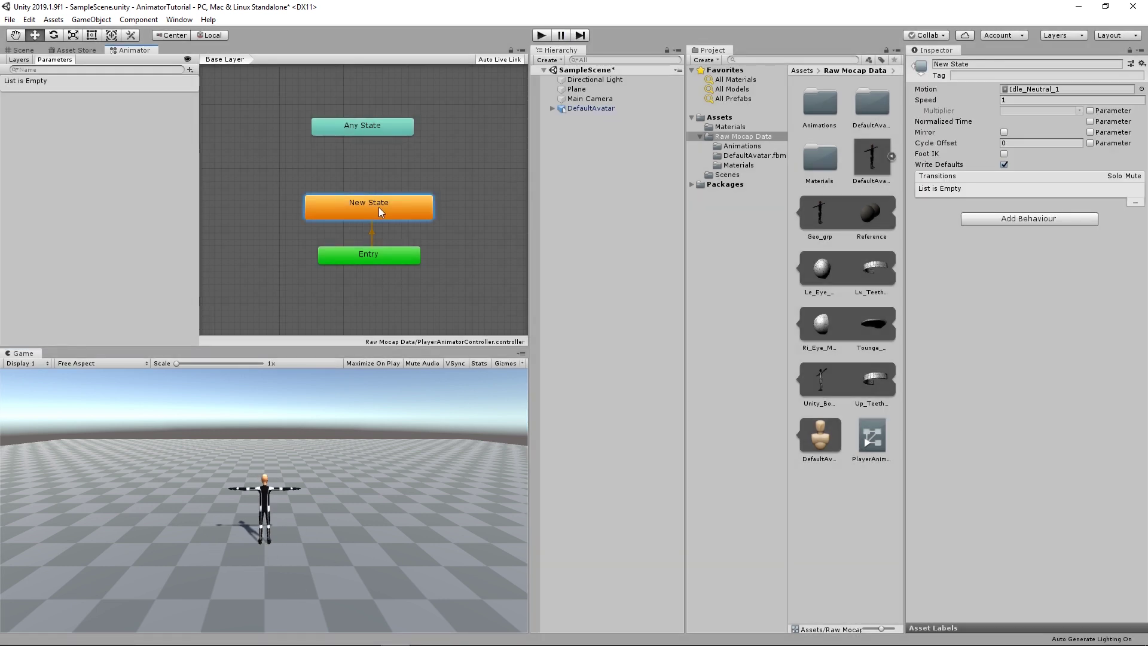
{"action": "double_click", "coordinate": [995, 67]}
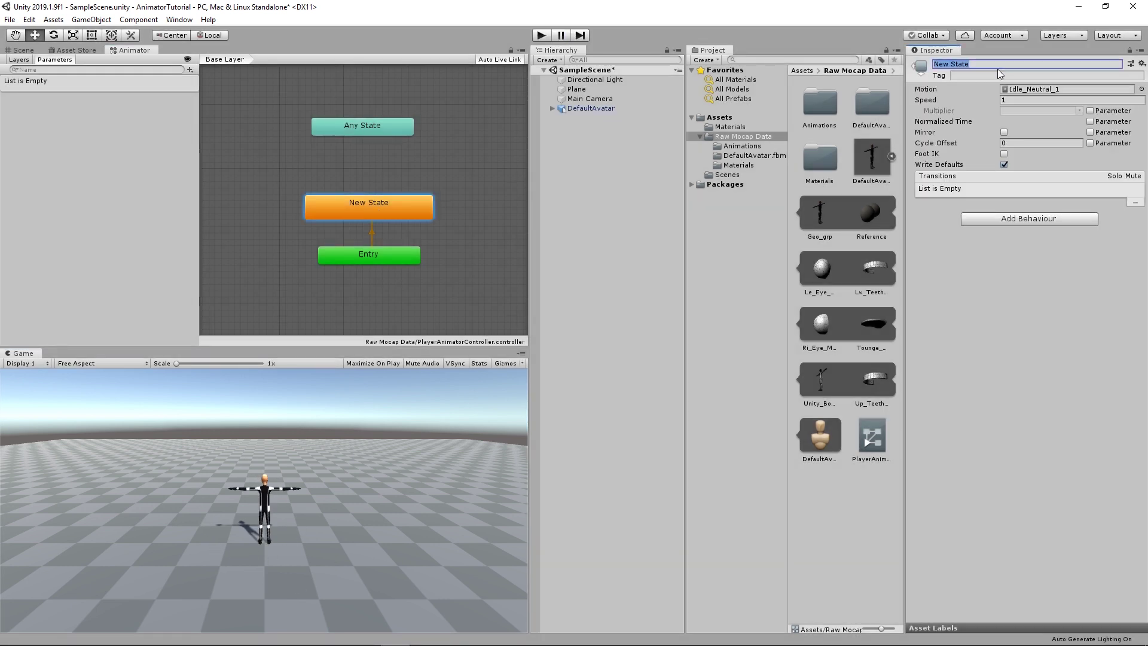
{"action": "type", "text": "Idle"}
{"action": "left_click", "coordinate": [440, 168]}
- Move the Entry and Idle nodes lower in the graph to free space below Any State
{"action": "left_click_drag", "start_coordinate": [371, 256], "coordinate": [369, 304]}
{"action": "left_click_drag", "start_coordinate": [393, 211], "coordinate": [392, 262]}
{"action": "left_click", "coordinate": [318, 233]}
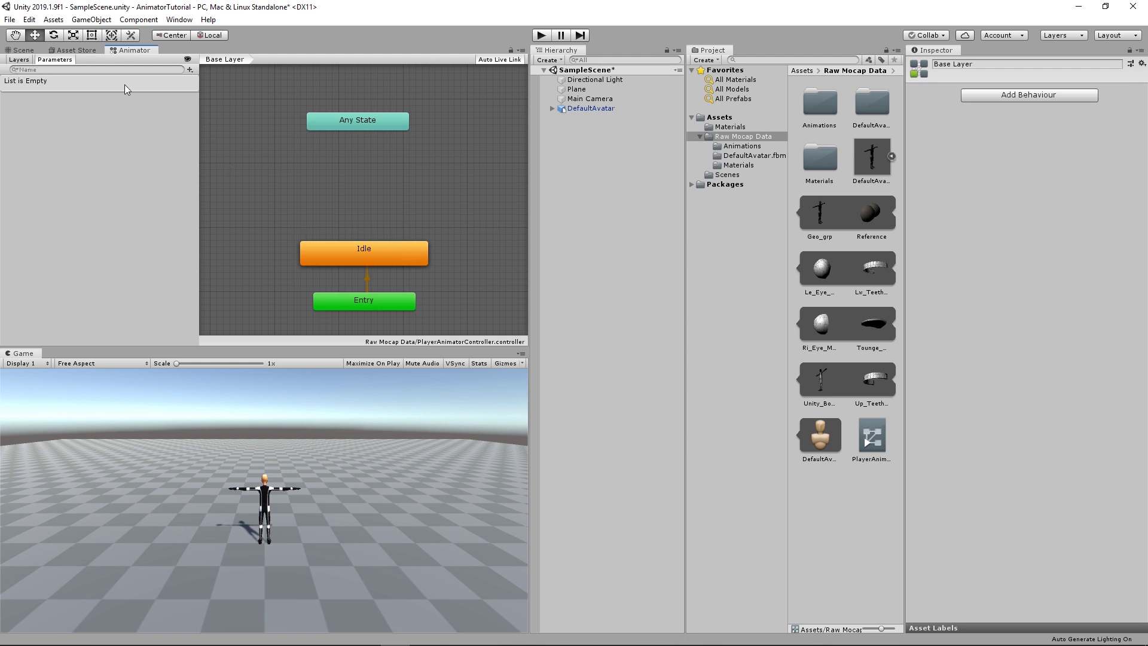
- Add a float animator parameter named vertical
{"action": "left_click", "coordinate": [190, 71]}
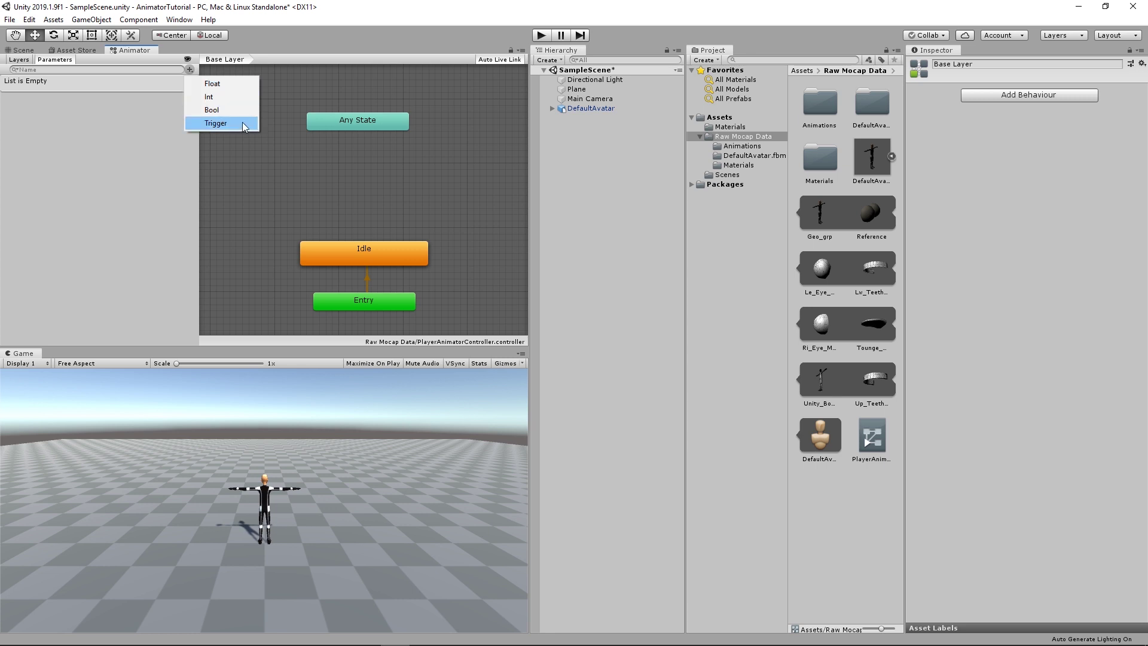
{"action": "left_click", "coordinate": [230, 84]}
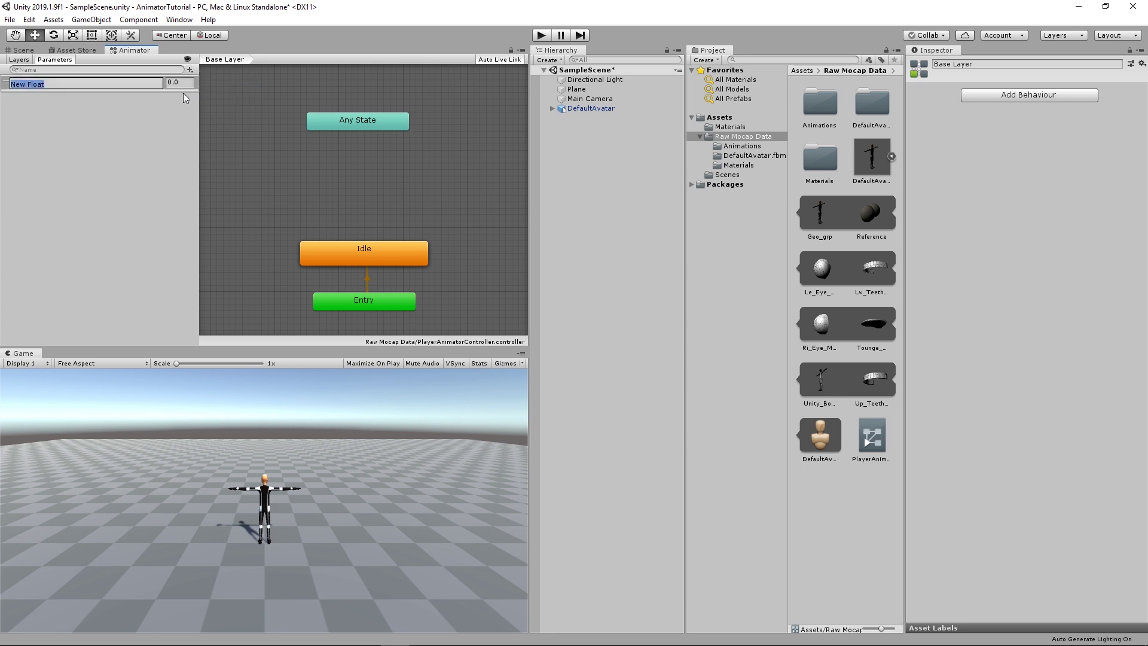
{"action": "type", "text": "vertical"}
{"action": "key", "text": "Return"}
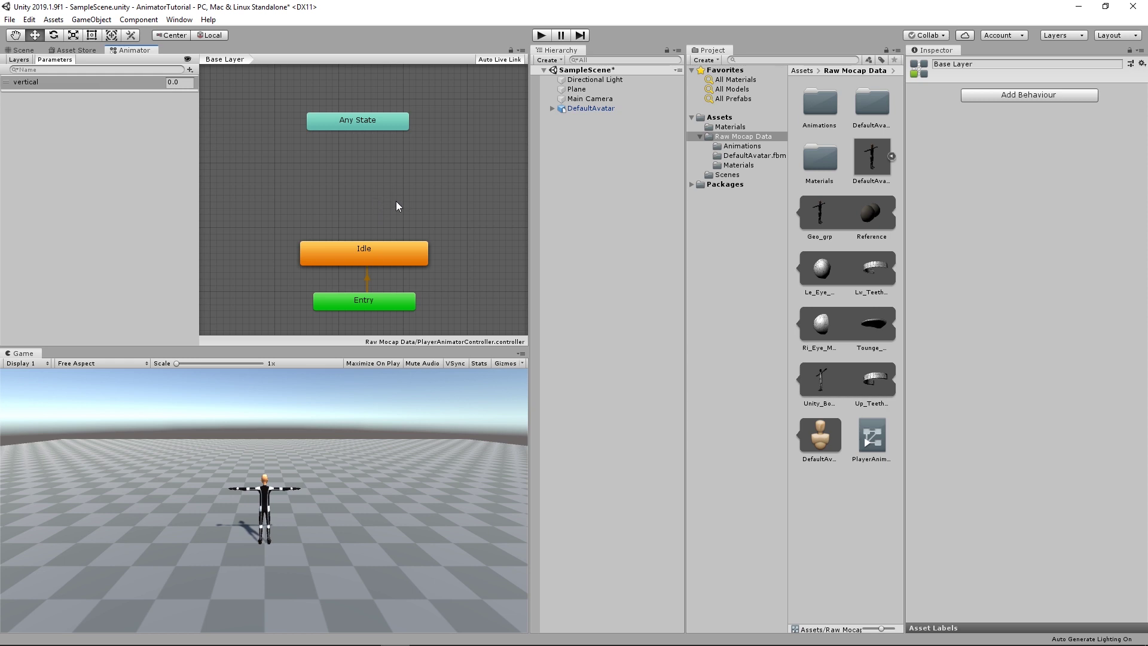
- Create a new blend tree state aligned above Idle and rename it Walk FWD
{"action": "right_click", "coordinate": [367, 191]}
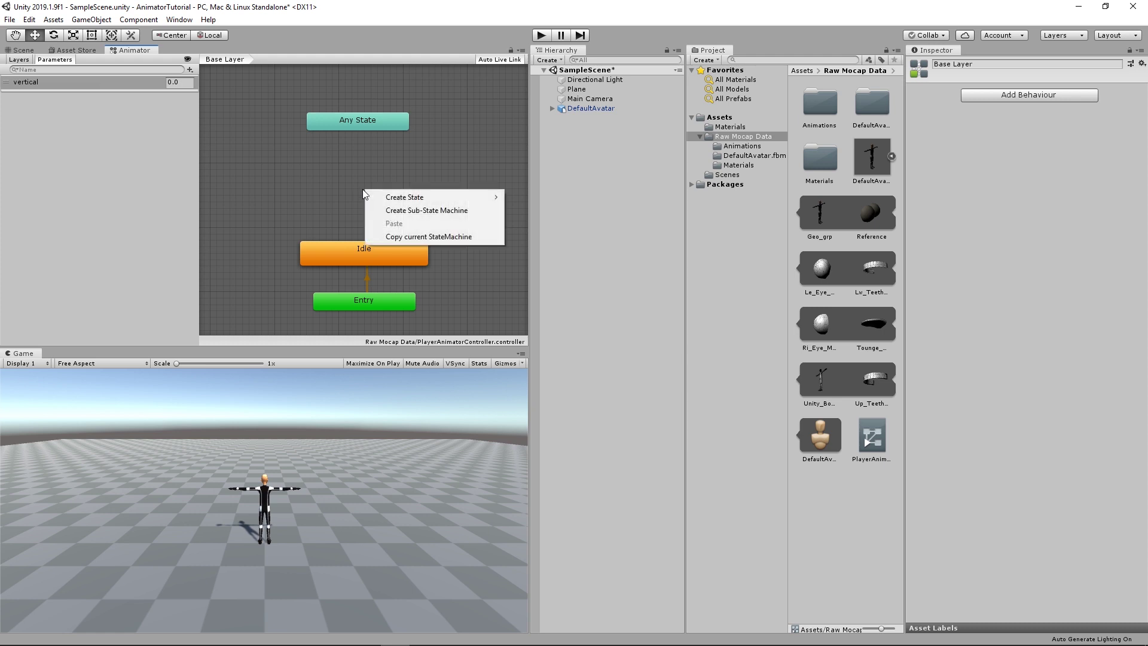
{"action": "mouse_move", "coordinate": [387, 197]}
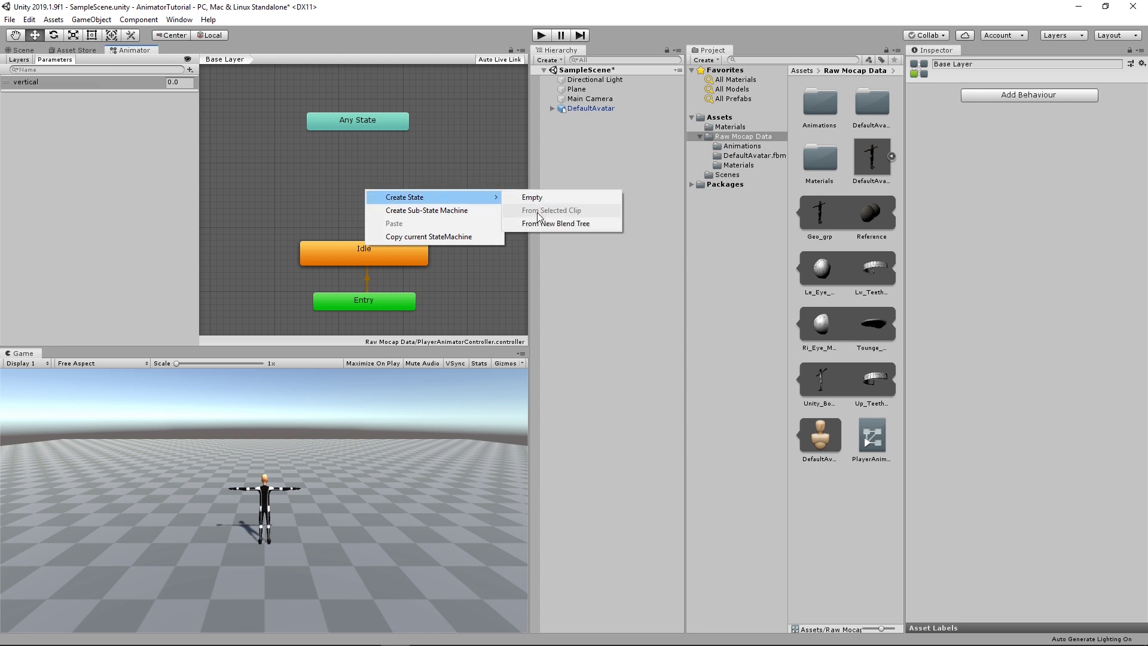
{"action": "left_click", "coordinate": [589, 225]}
{"action": "left_click_drag", "start_coordinate": [436, 202], "coordinate": [381, 199]}
{"action": "left_click", "coordinate": [1005, 68]}
{"action": "type", "text": "Walk"}
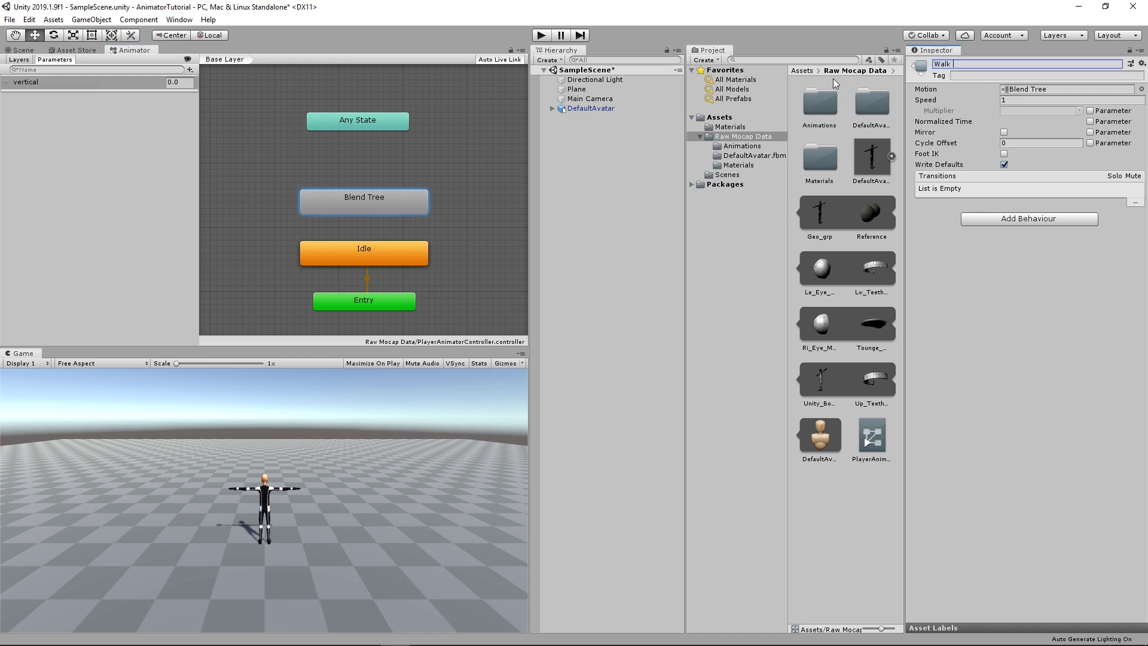
{"action": "type", "text": " FWD"}
- Make a transition from the Idle state to the Walk FWD state
{"action": "left_click", "coordinate": [368, 250]}
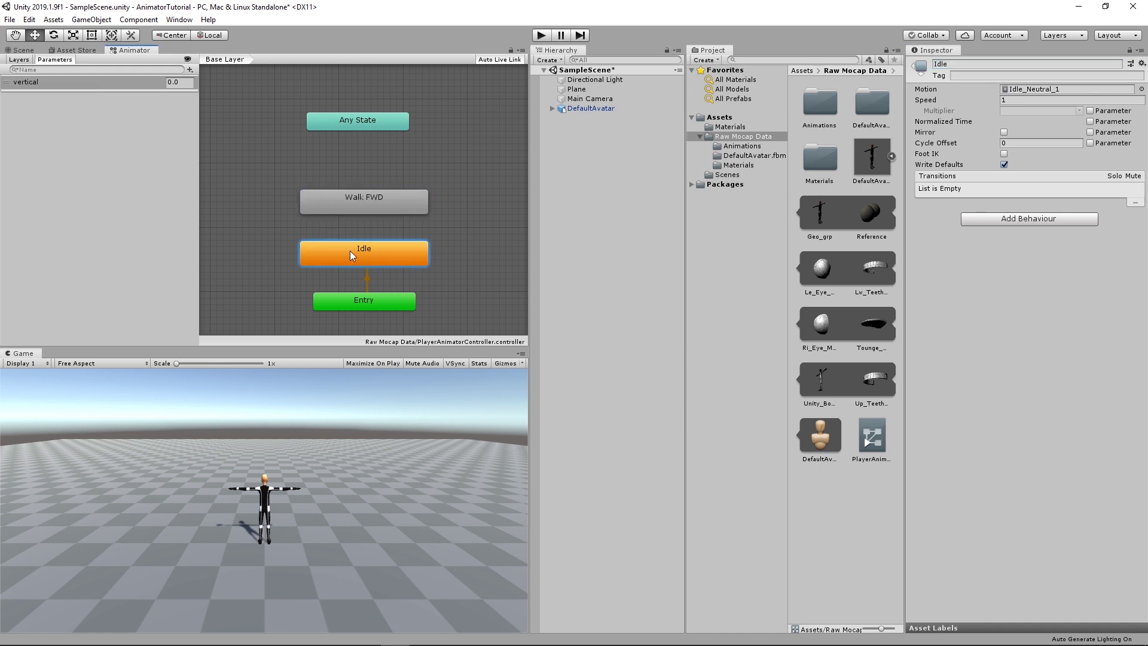
{"action": "right_click", "coordinate": [374, 253]}
{"action": "left_click", "coordinate": [392, 261]}
{"action": "left_click", "coordinate": [375, 203]}
- Give the Idle to Walk FWD transition a condition of vertical Greater than 0.1 and turn off Has Exit Time
{"action": "left_click", "coordinate": [367, 229]}
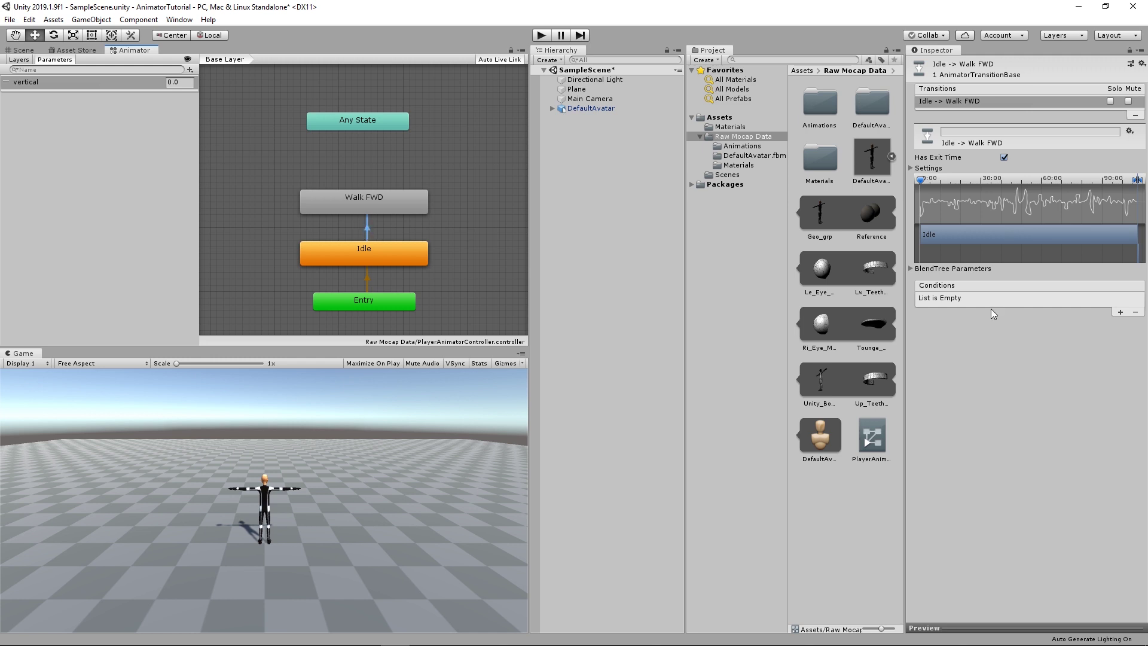
{"action": "left_click", "coordinate": [1120, 312]}
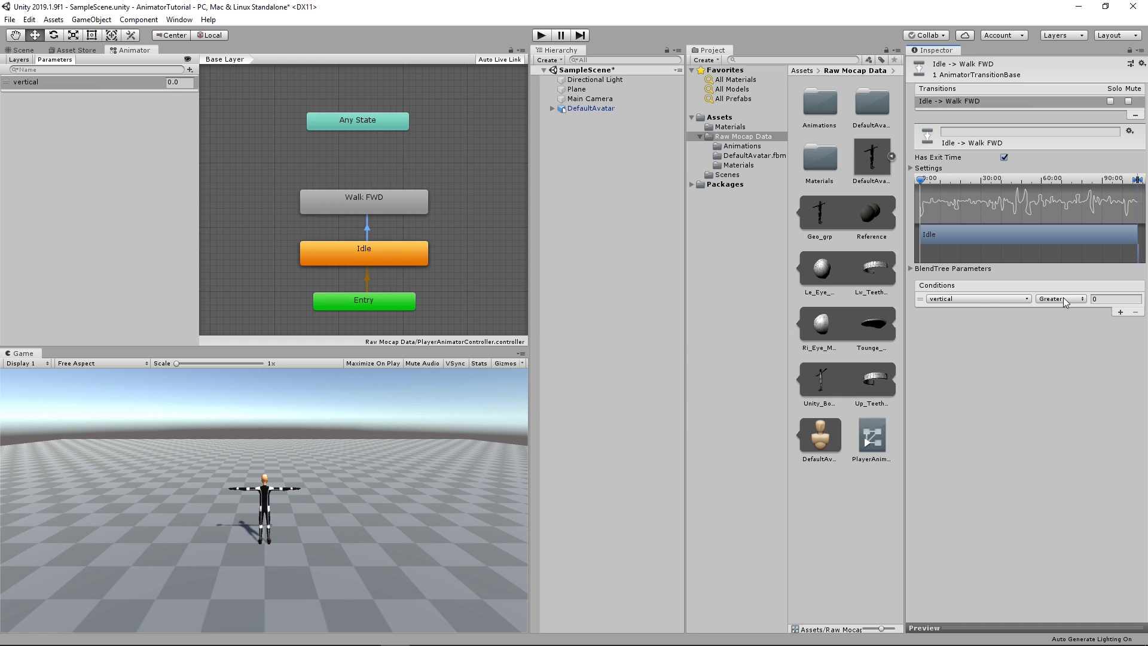
{"action": "left_click", "coordinate": [1107, 299]}
{"action": "type", "text": "0.1"}
{"action": "key", "text": "Return"}
{"action": "left_click", "coordinate": [1004, 156]}
- Make a return transition from the Walk FWD state to Idle
{"action": "right_click", "coordinate": [354, 204]}
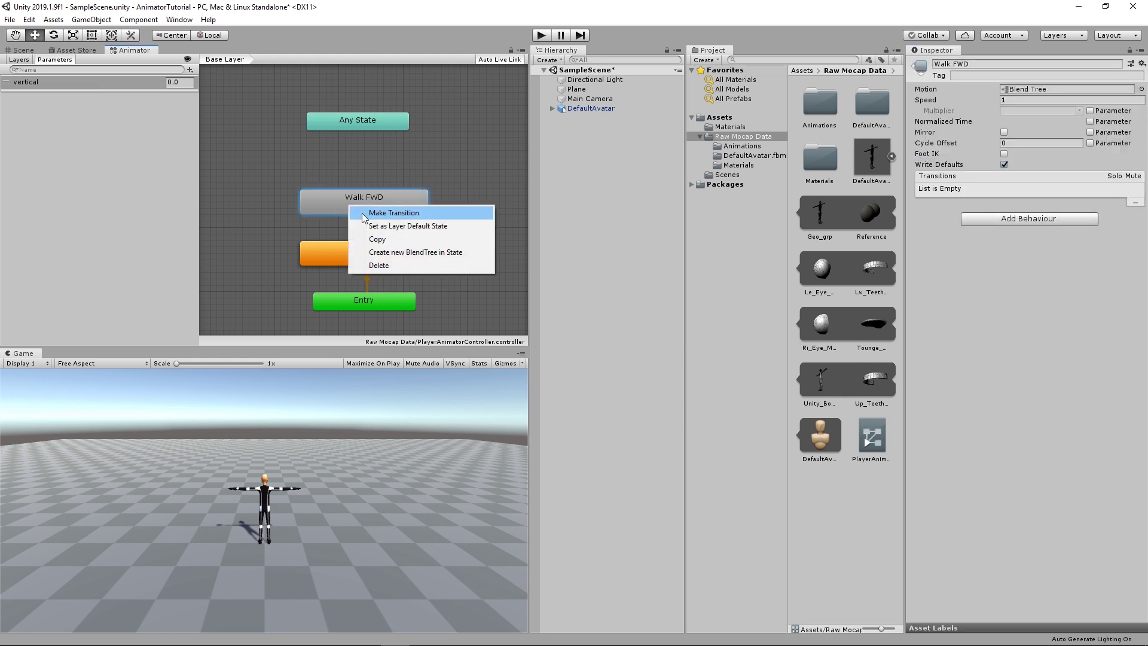
{"action": "left_click", "coordinate": [360, 213]}
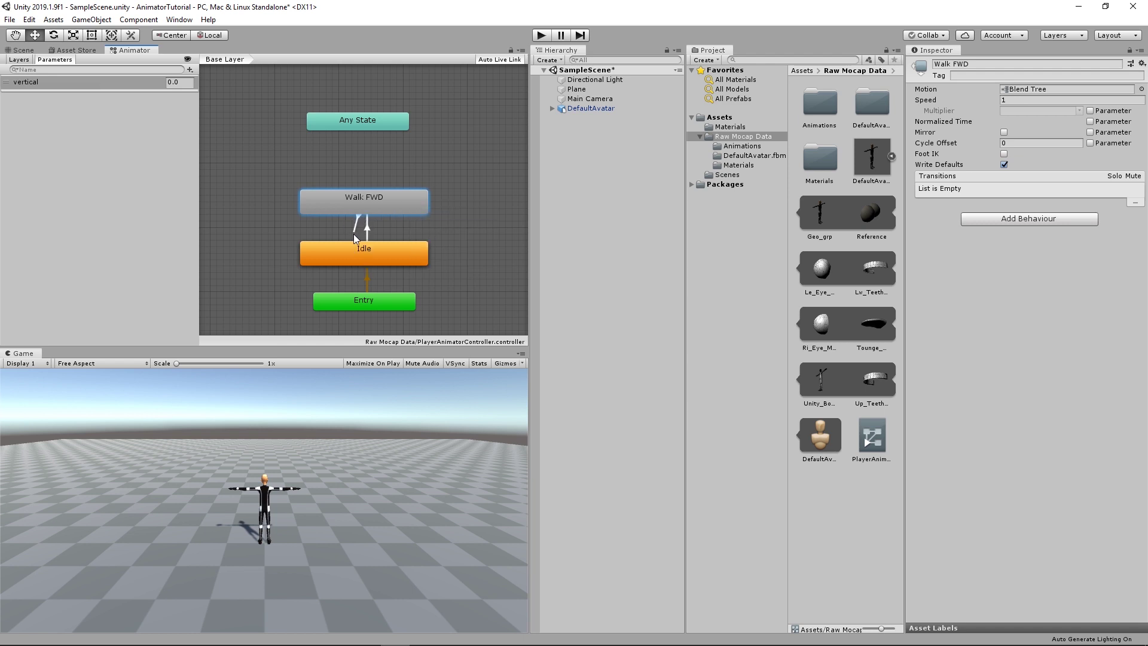
{"action": "left_click", "coordinate": [354, 249]}
- Give the Walk FWD to Idle transition a condition of vertical Less than 0.1
{"action": "left_click", "coordinate": [359, 228]}
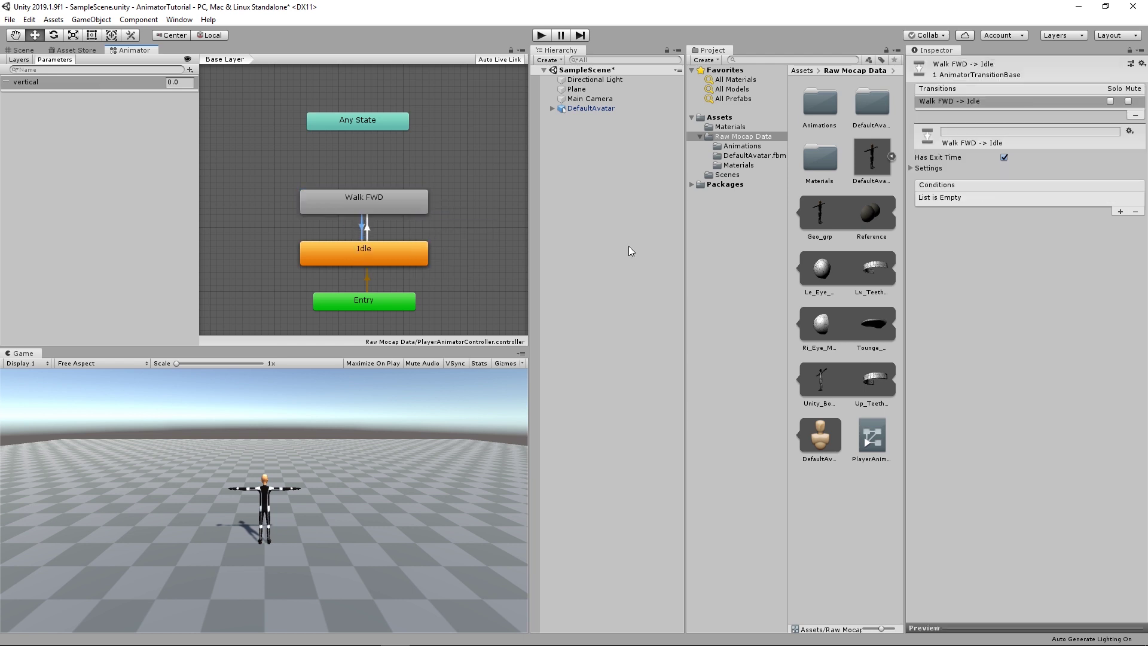
{"action": "left_click", "coordinate": [1119, 211]}
{"action": "left_click", "coordinate": [1060, 198]}
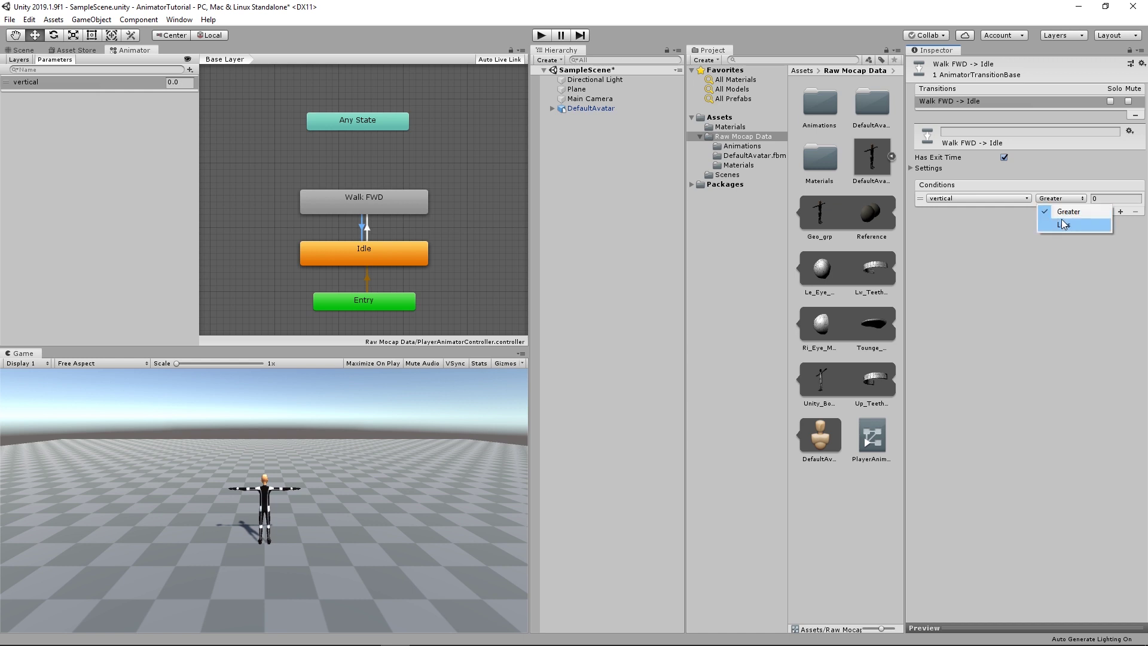
{"action": "left_click", "coordinate": [1061, 219]}
{"action": "left_click", "coordinate": [1110, 199]}
{"action": "type", "text": "0.1"}
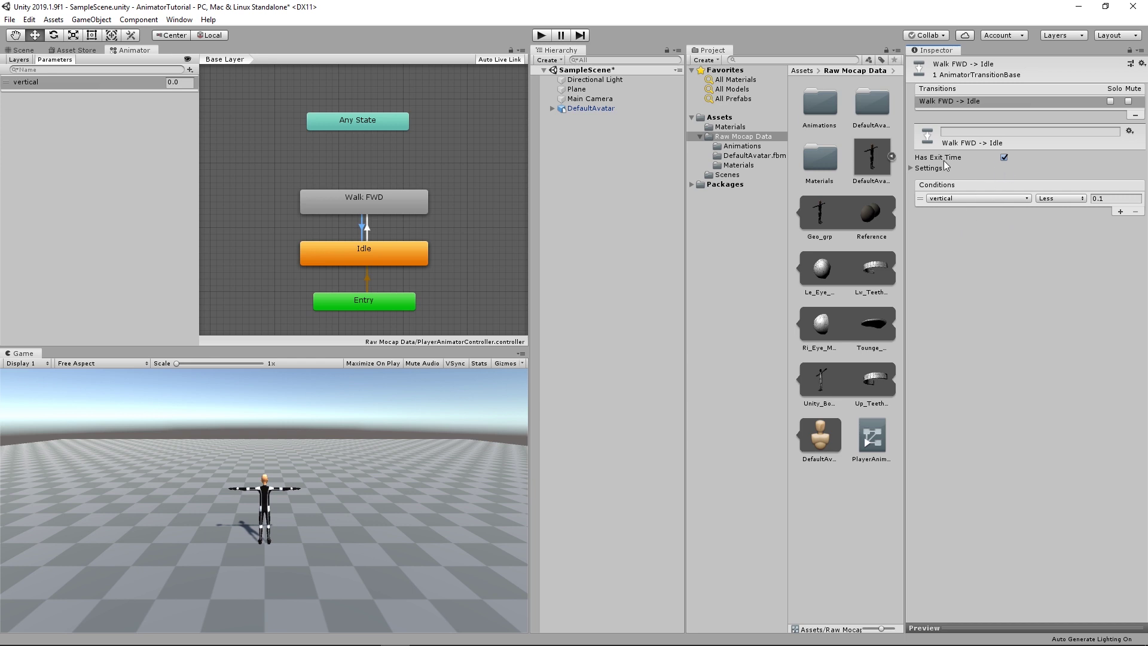
{"action": "left_click", "coordinate": [454, 203]}
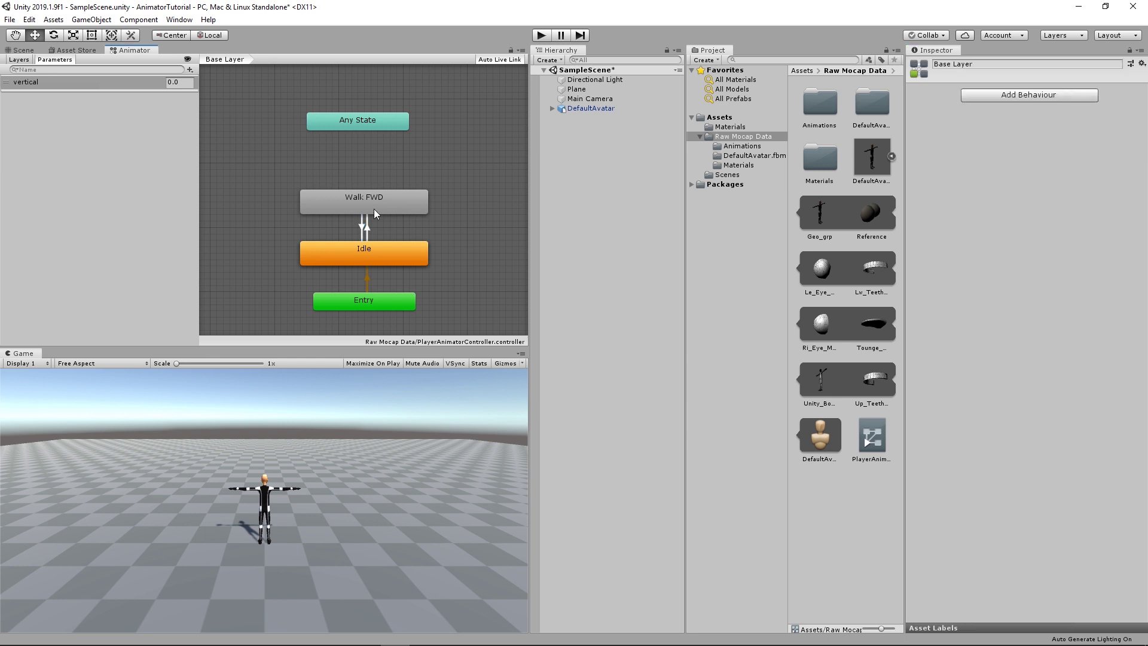
- Open the blend tree inside Walk FWD and select its node, keeping the 1D blend type
{"action": "double_click", "coordinate": [402, 204]}
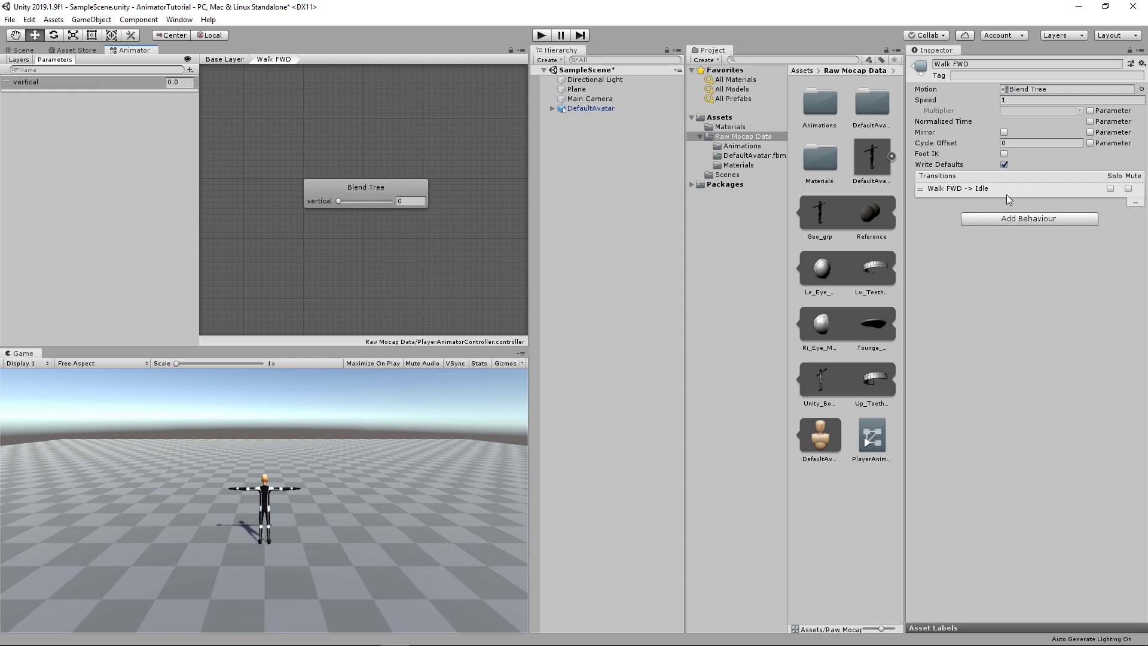
{"action": "left_click", "coordinate": [371, 189]}
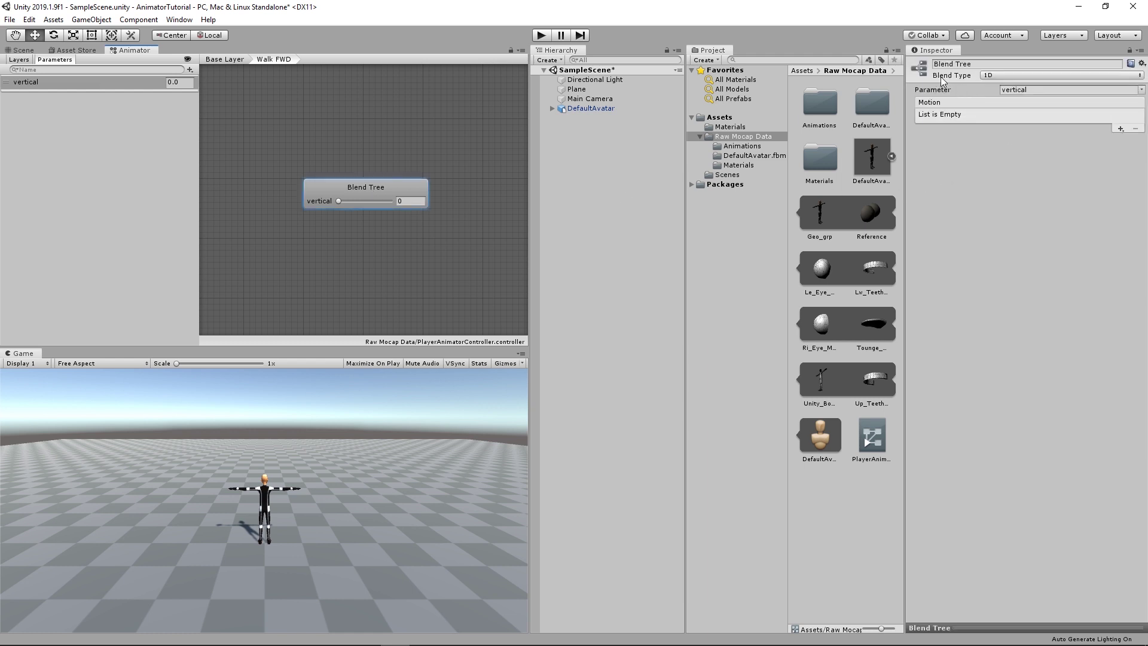
{"action": "left_click", "coordinate": [1018, 75]}
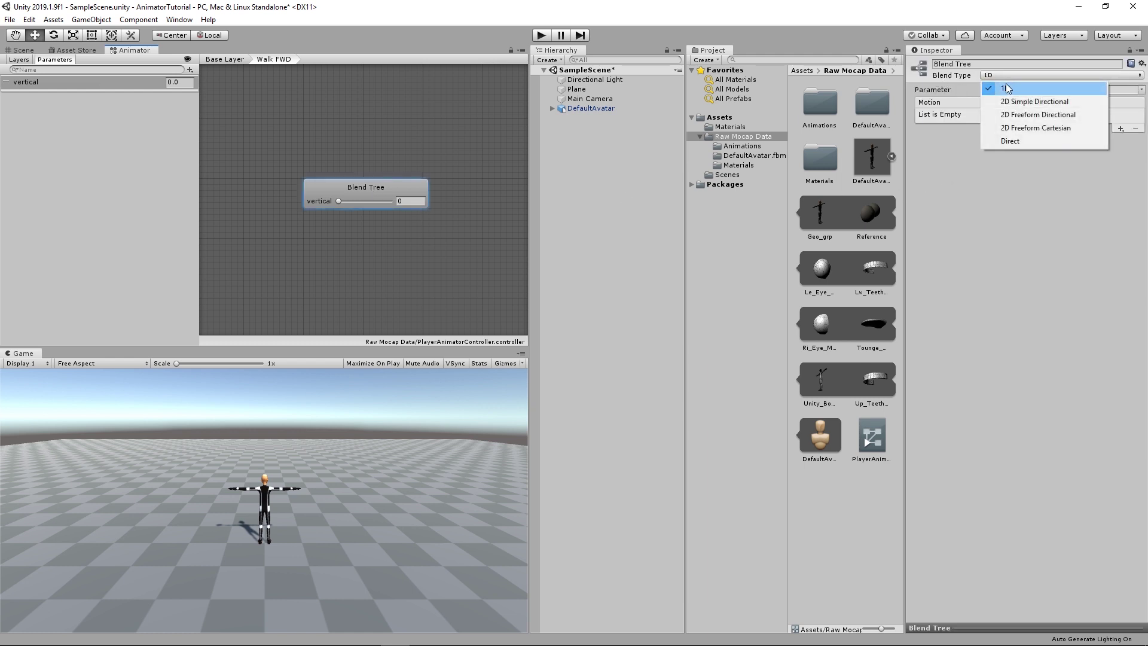
{"action": "left_click", "coordinate": [948, 102]}
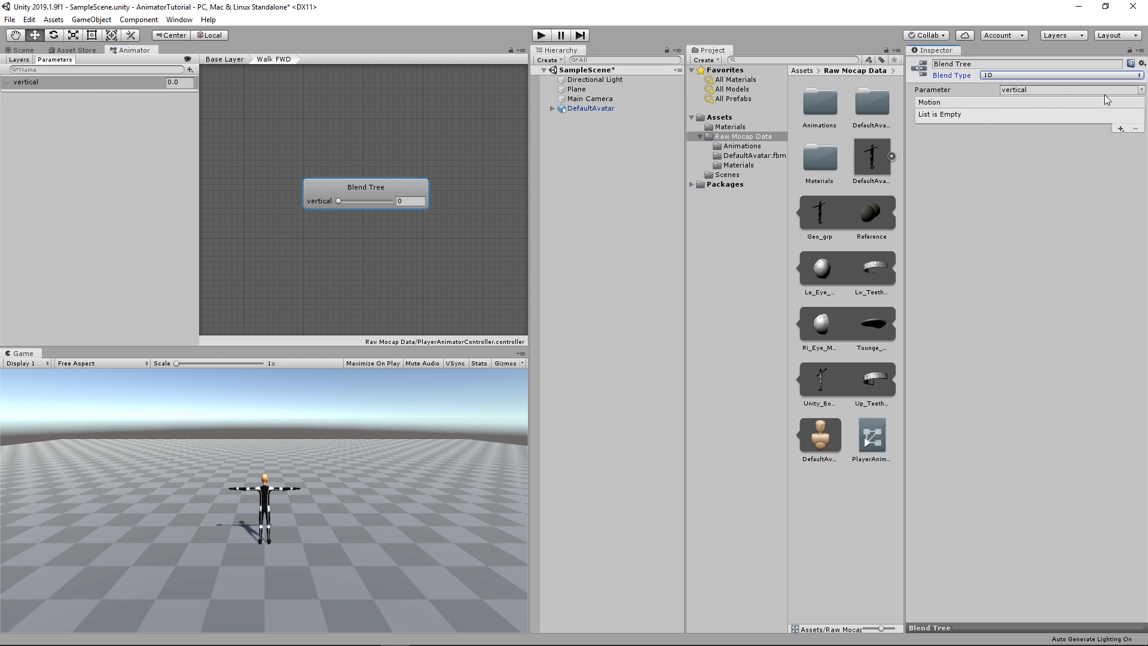
{"action": "key", "text": "Tab"}
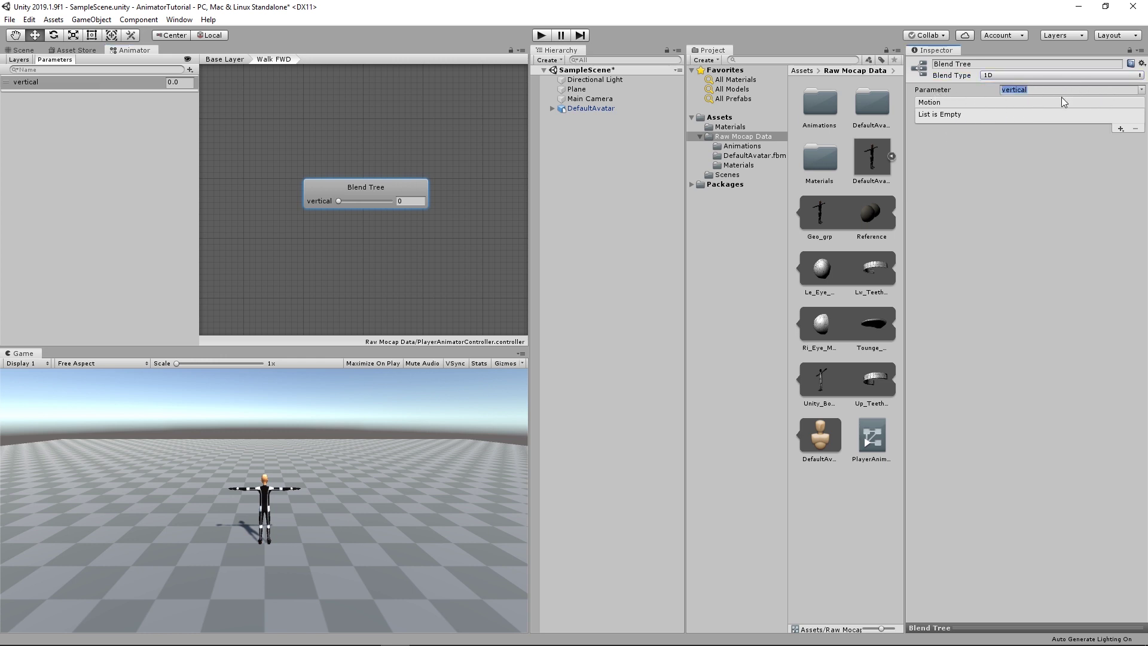
{"action": "left_click", "coordinate": [1053, 196]}
- Add a float parameter named horizontal and make it the blend tree's parameter
{"action": "left_click", "coordinate": [189, 69]}
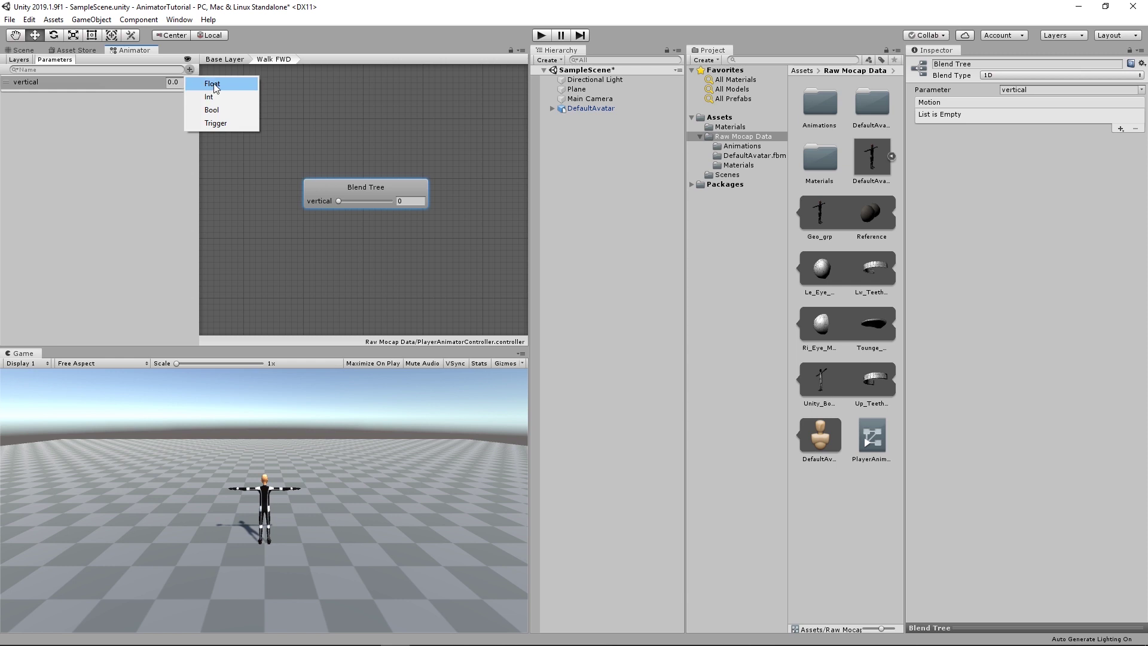
{"action": "left_click", "coordinate": [216, 83]}
{"action": "type", "text": "horizontal"}
{"action": "key", "text": "Return"}
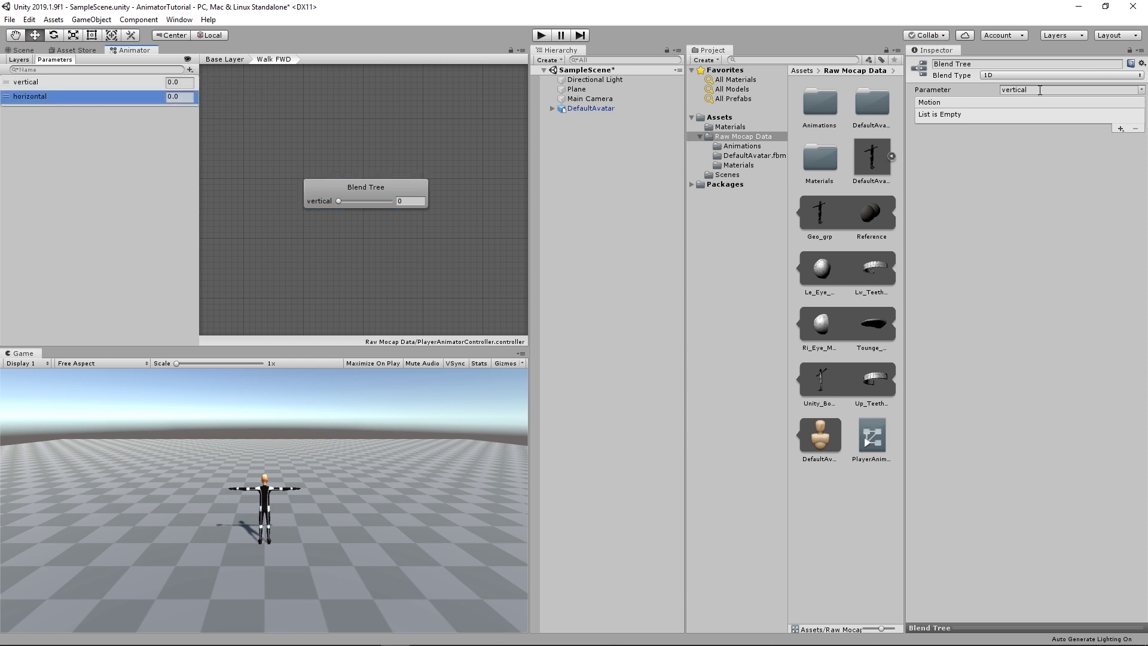
{"action": "left_click", "coordinate": [1142, 91]}
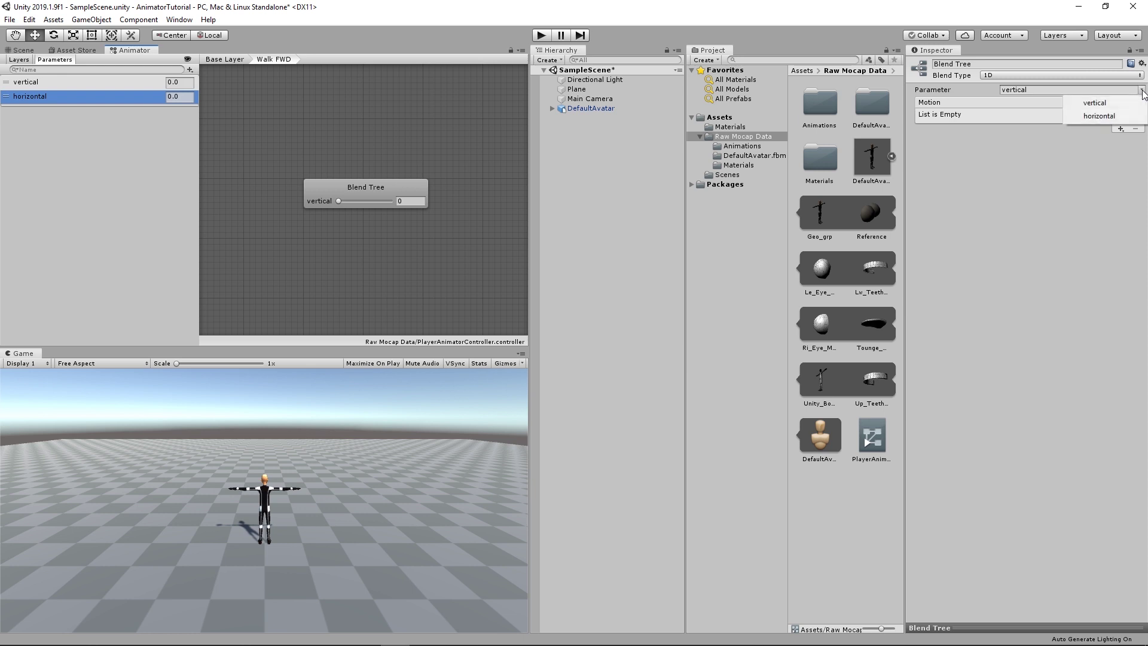
{"action": "left_click", "coordinate": [1101, 118]}
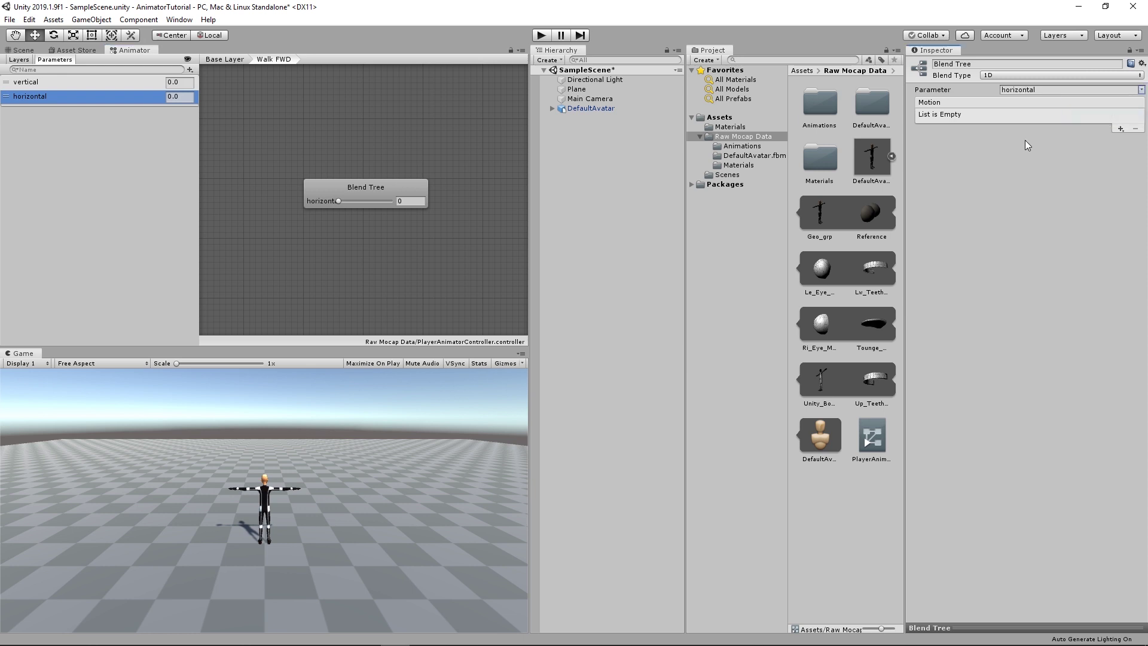
- Add three empty motion fields to the blend tree
{"action": "left_click", "coordinate": [1121, 128]}
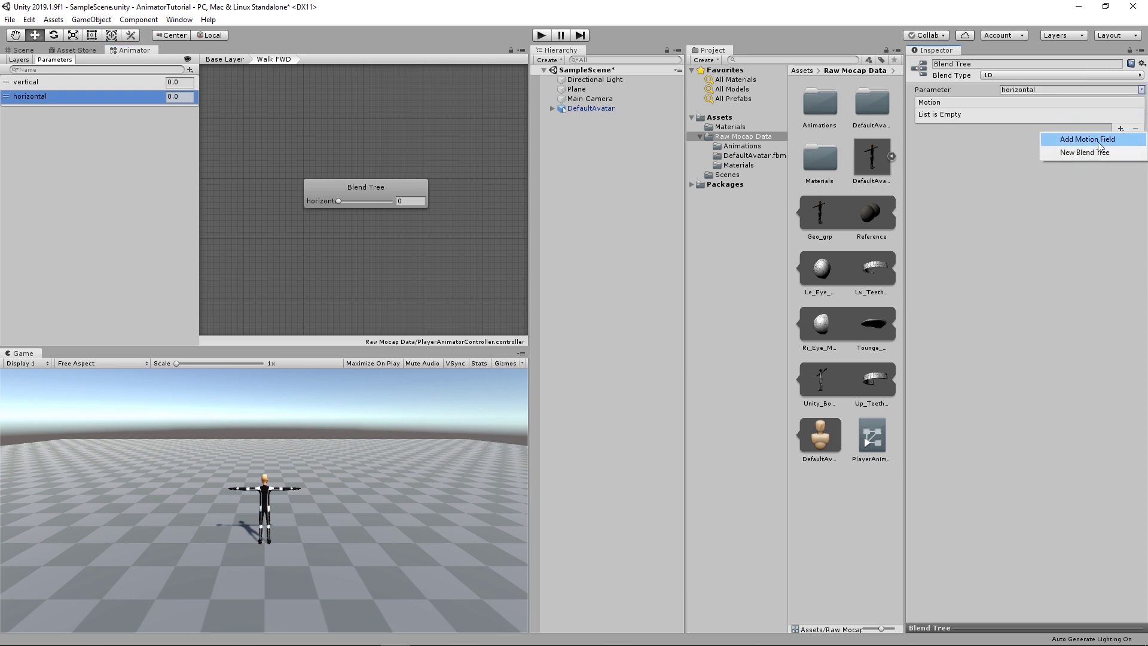
{"action": "left_click", "coordinate": [1104, 141]}
{"action": "left_click", "coordinate": [1120, 128]}
{"action": "left_click", "coordinate": [1108, 143]}
{"action": "left_click", "coordinate": [1120, 180]}
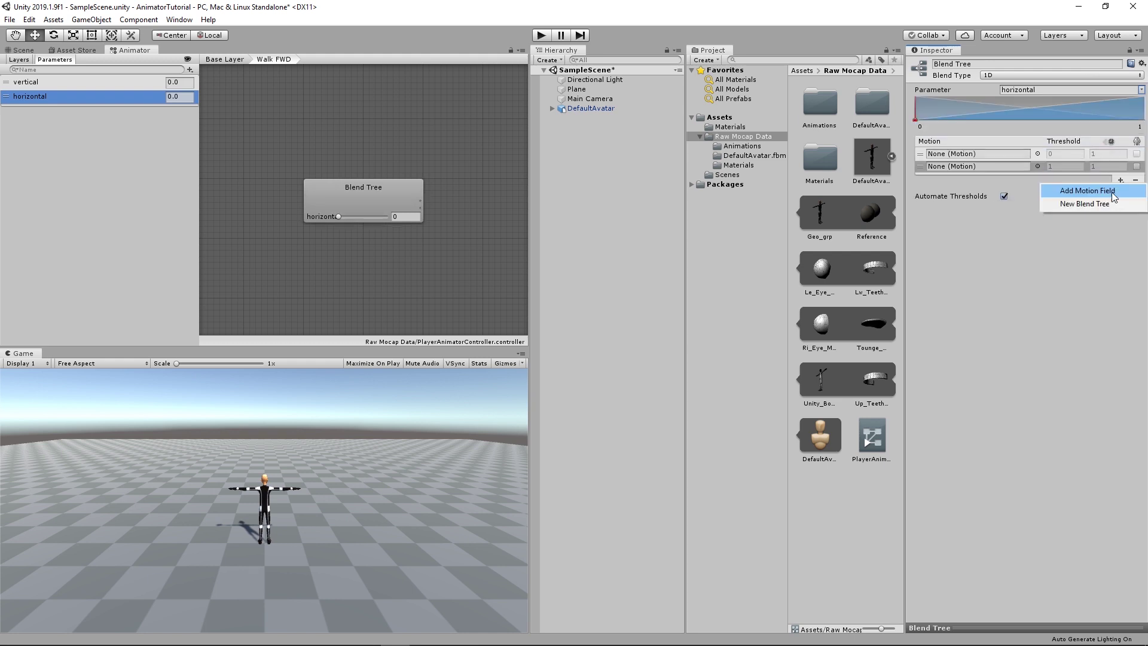
{"action": "left_click", "coordinate": [1111, 192]}
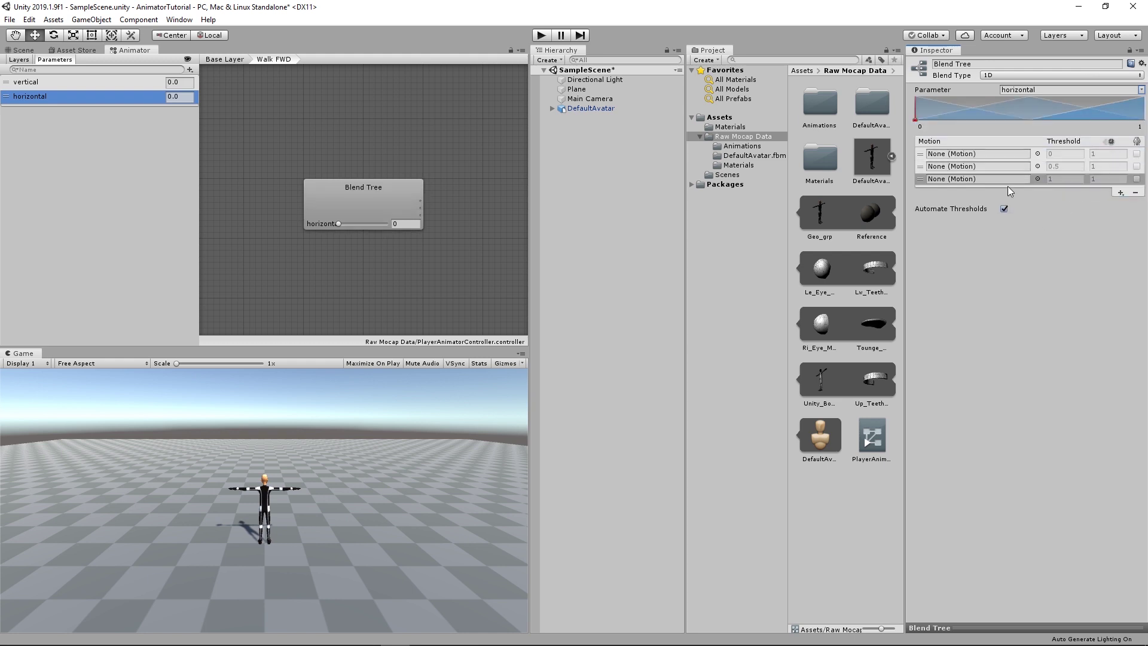
- Assign the WalkForwardTurnRight_NtrlMedium clip from the Animations folder to the blend tree's first and third motion fields
{"action": "left_click", "coordinate": [971, 154]}
{"action": "double_click", "coordinate": [819, 103]}
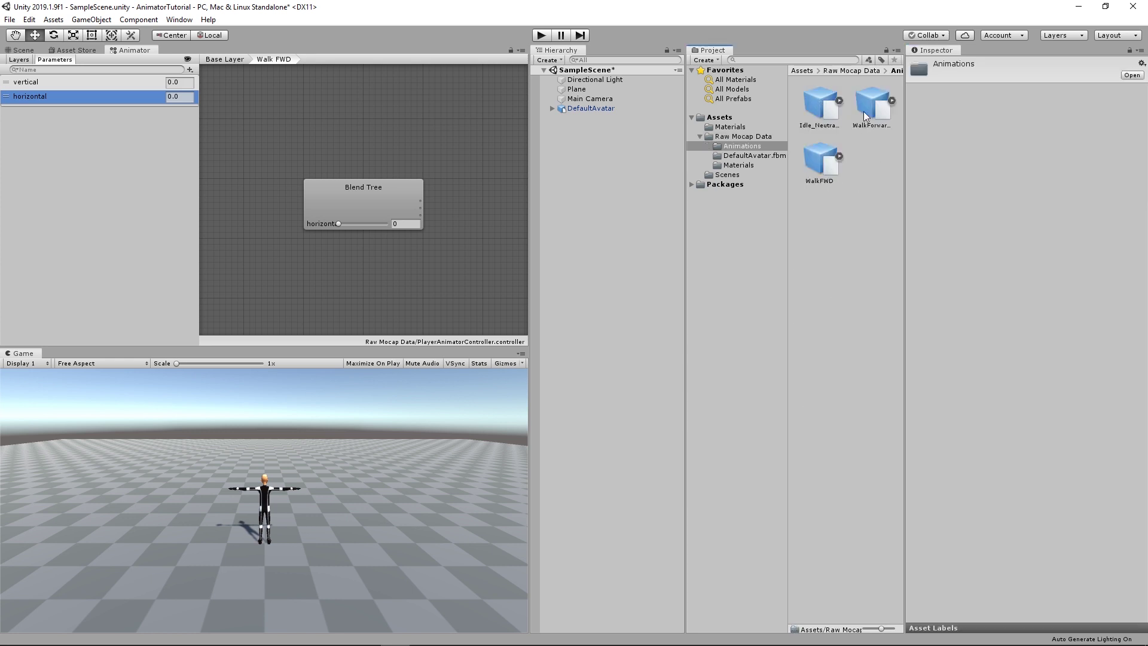
{"action": "left_click", "coordinate": [892, 101]}
{"action": "left_click", "coordinate": [872, 157]}
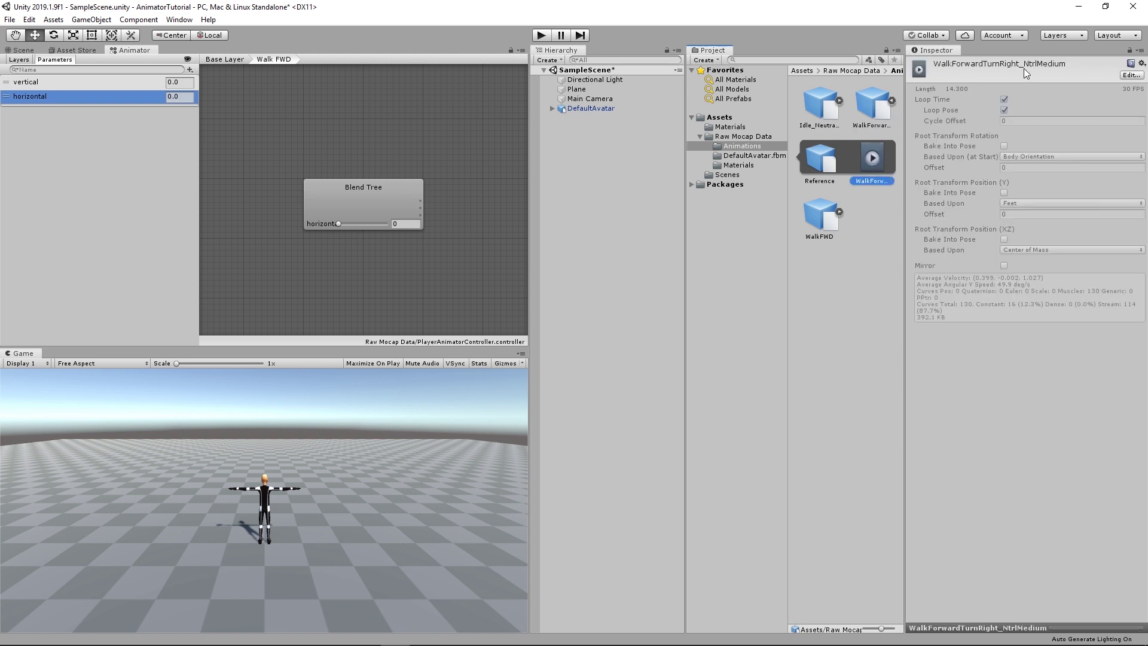
{"action": "left_click", "coordinate": [386, 195]}
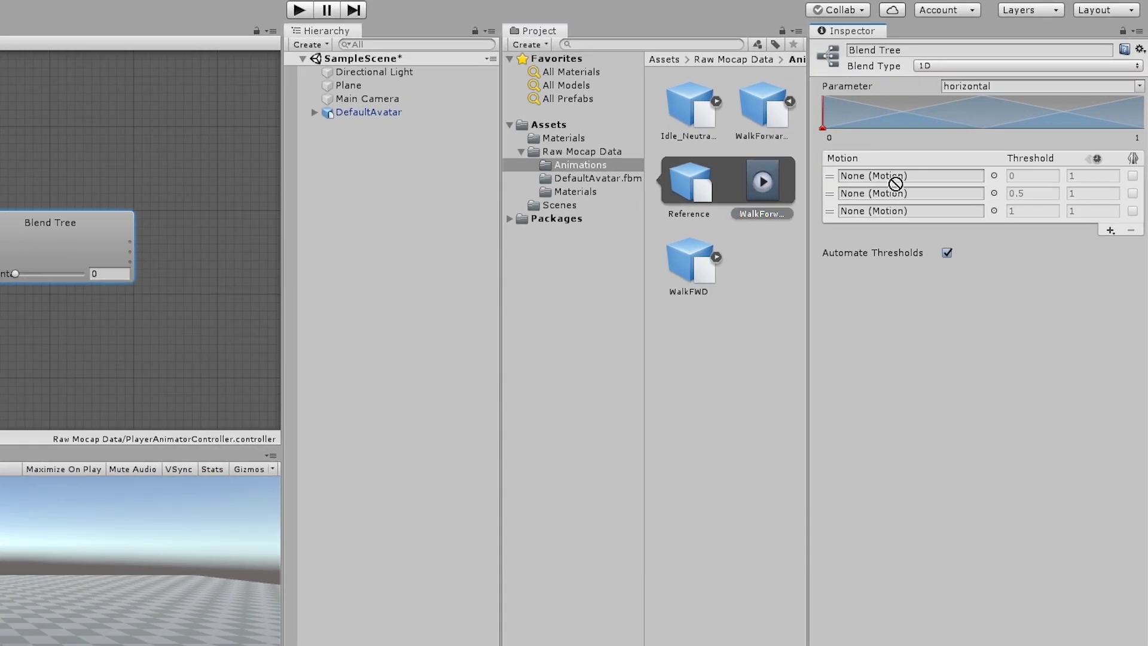
{"action": "left_click_drag", "start_coordinate": [895, 183], "coordinate": [897, 177]}
{"action": "left_click_drag", "start_coordinate": [751, 180], "coordinate": [882, 214]}
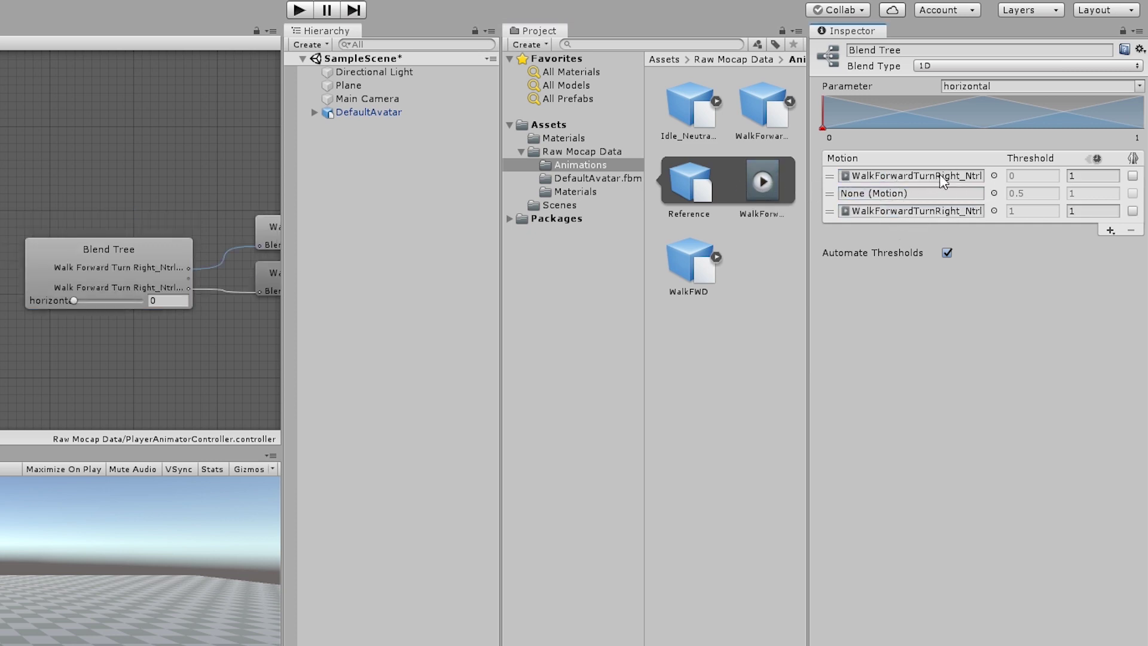
- Mirror the blend tree's first motion and assign the WalkFWD clip to the second motion field
{"action": "left_click", "coordinate": [1132, 176]}
{"action": "left_click", "coordinate": [717, 256]}
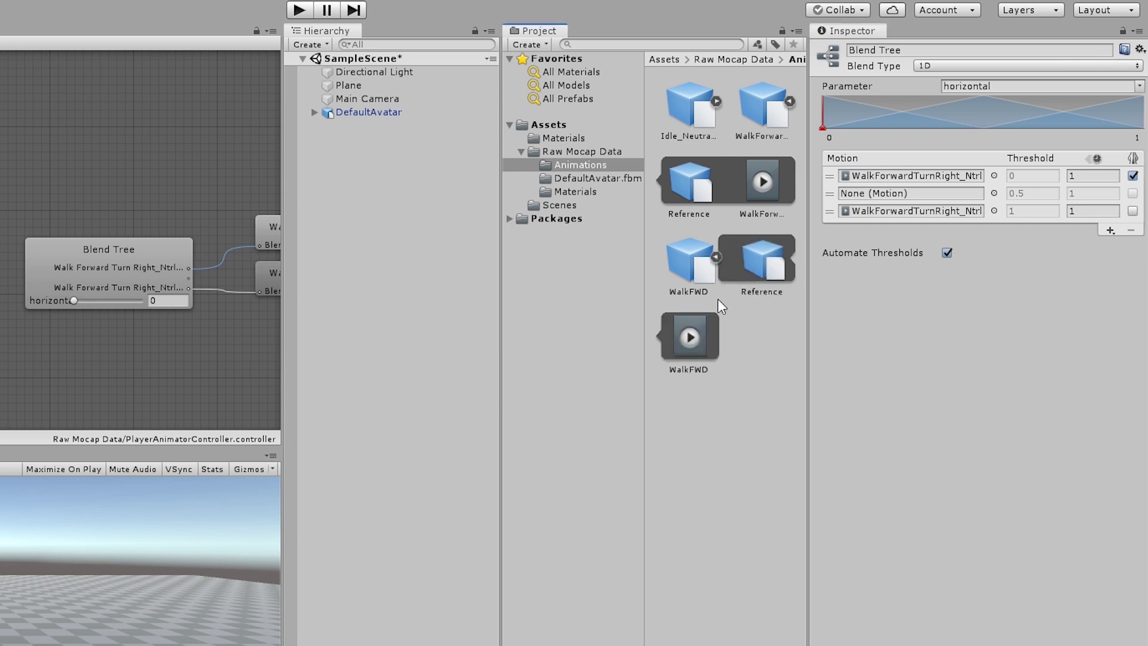
{"action": "left_click_drag", "start_coordinate": [693, 344], "coordinate": [881, 195]}
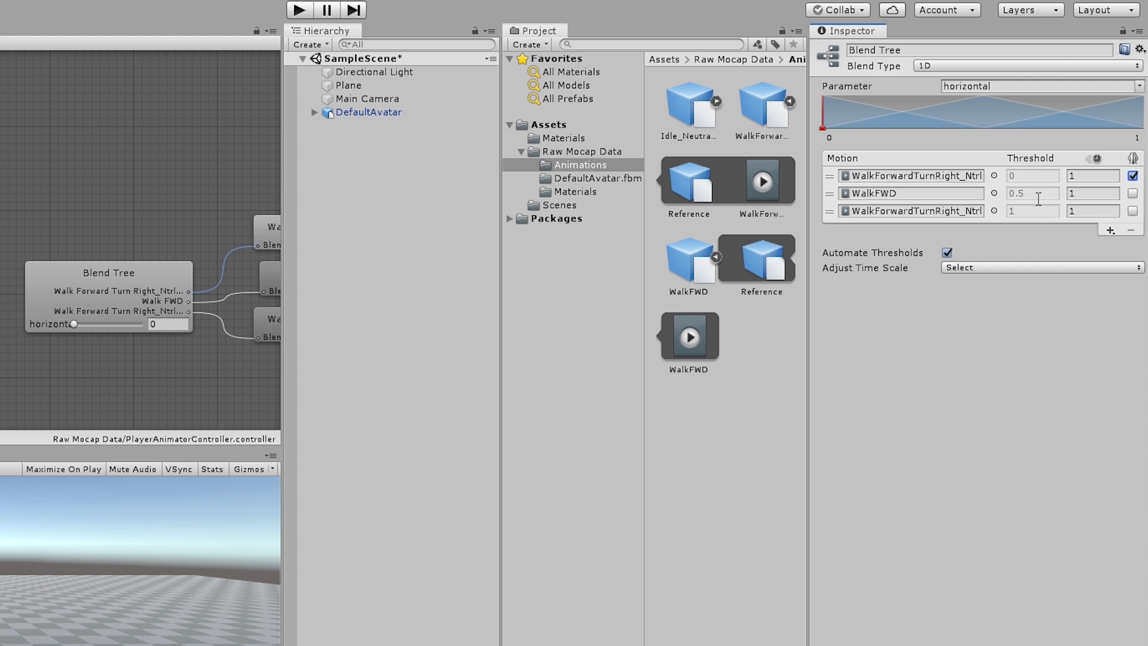
- Turn off automatic thresholds for the blend tree and set the first motion's threshold to -1 and the WalkFWD threshold to 0
{"action": "left_click", "coordinate": [948, 253]}
{"action": "left_click", "coordinate": [1029, 211]}
{"action": "left_click", "coordinate": [1031, 176]}
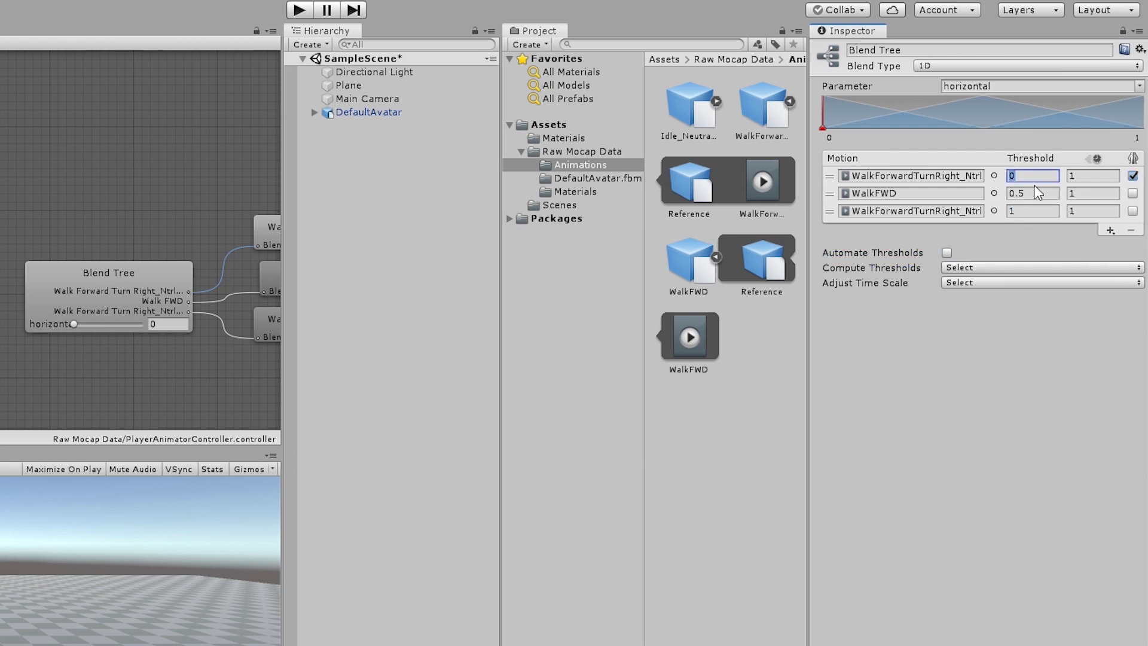
{"action": "type", "text": "-1"}
{"action": "left_click", "coordinate": [1034, 194]}
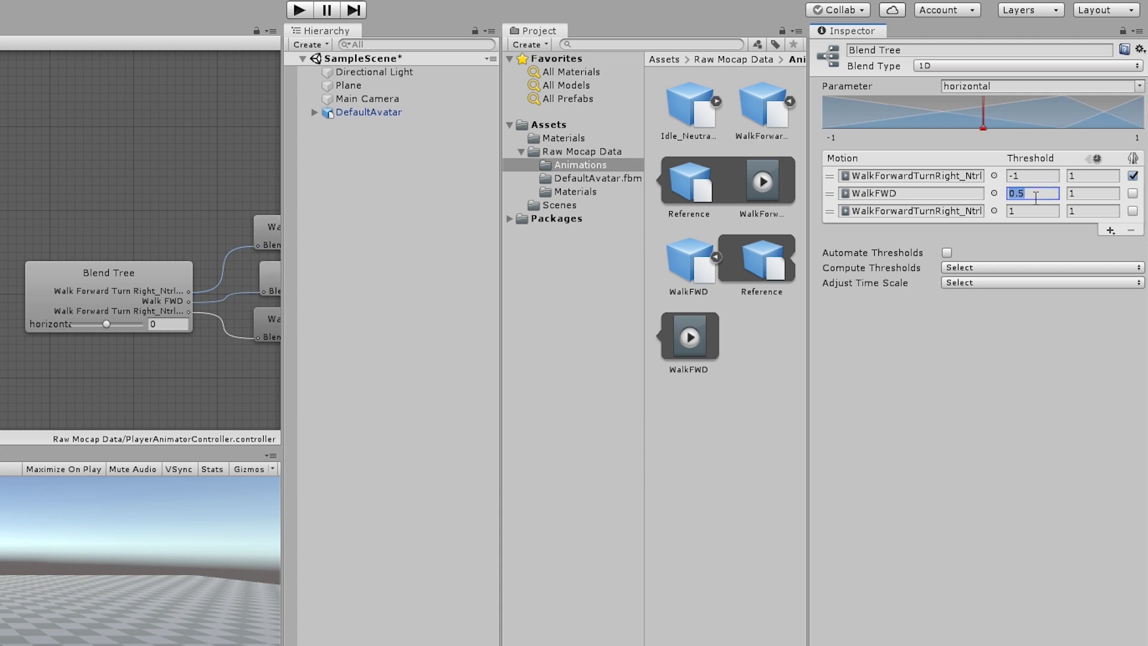
{"action": "type", "text": "0"}
{"action": "key", "text": "Return"}
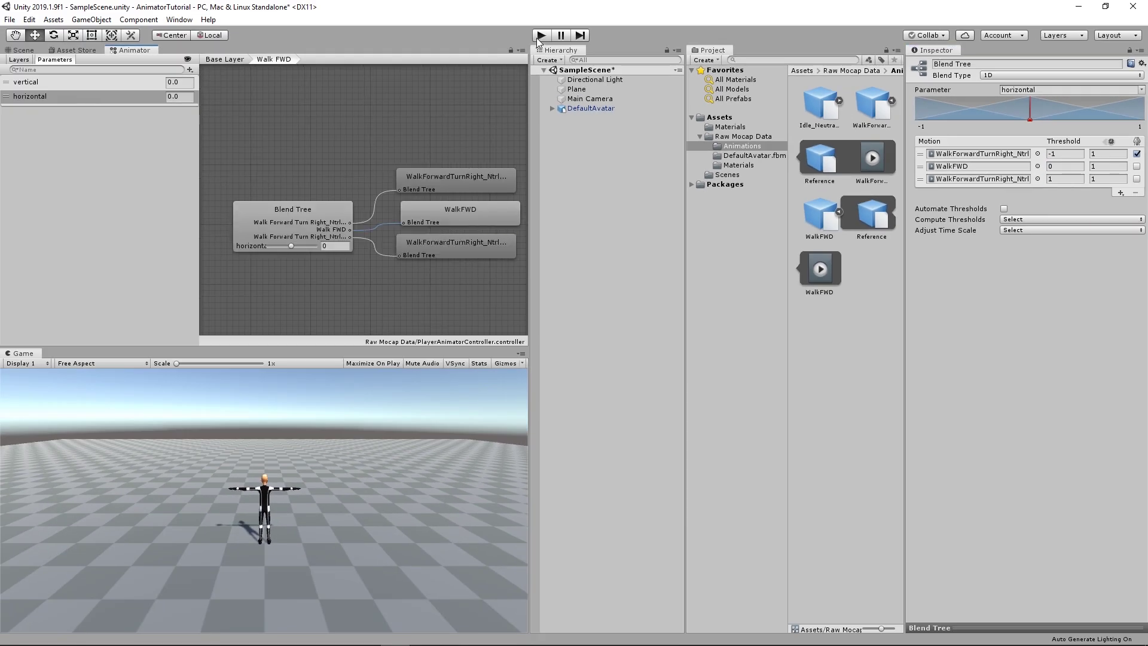
- Start play mode and set the vertical parameter to 1 to make the avatar walk forward
{"action": "left_click", "coordinate": [540, 36]}
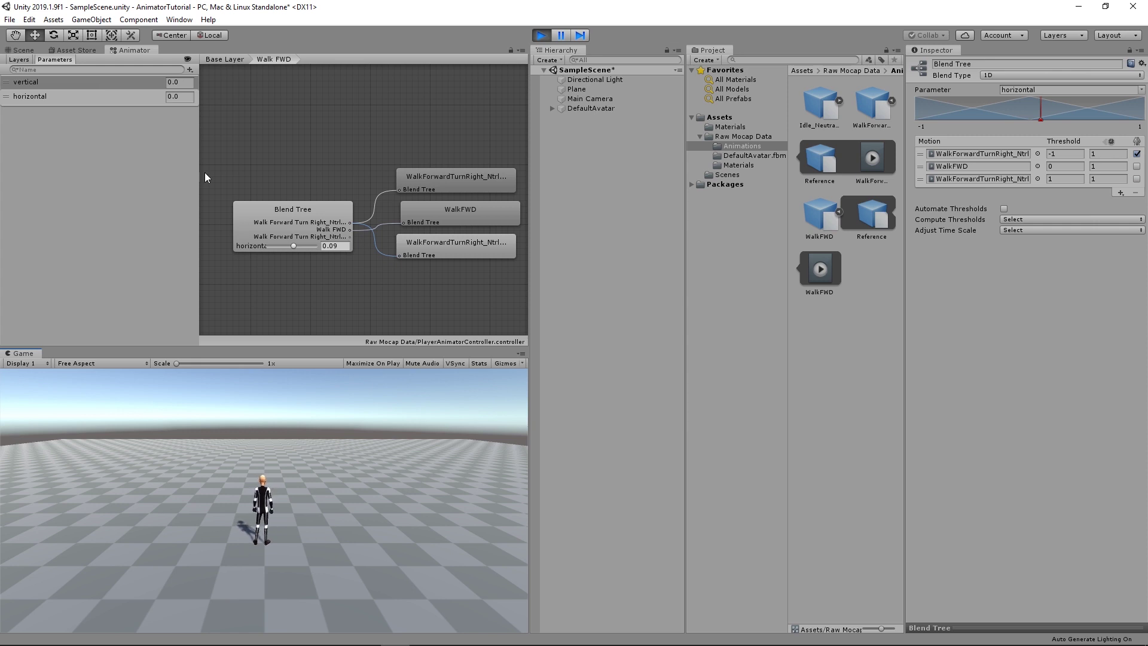
{"action": "left_click", "coordinate": [180, 82]}
{"action": "type", "text": "1"}
{"action": "key", "text": "Return"}
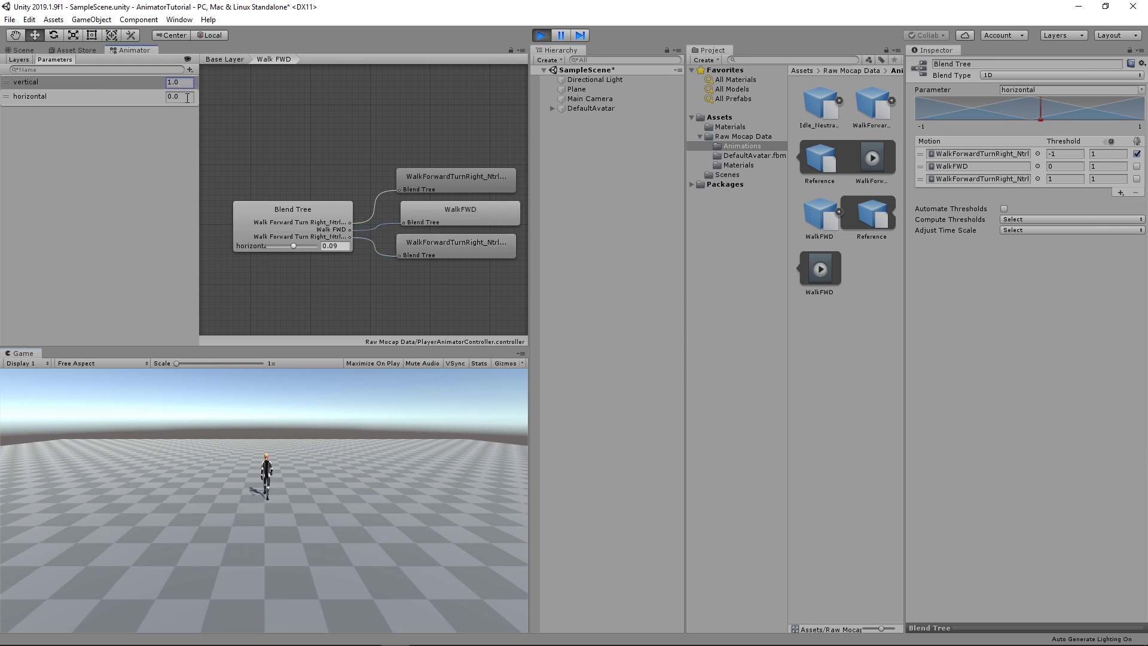
- Test the avatar's turning by setting the horizontal parameter to 1 and to -1 in turn, and end play mode
{"action": "left_click", "coordinate": [179, 97]}
{"action": "type", "text": "1"}
{"action": "key", "text": "Return"}
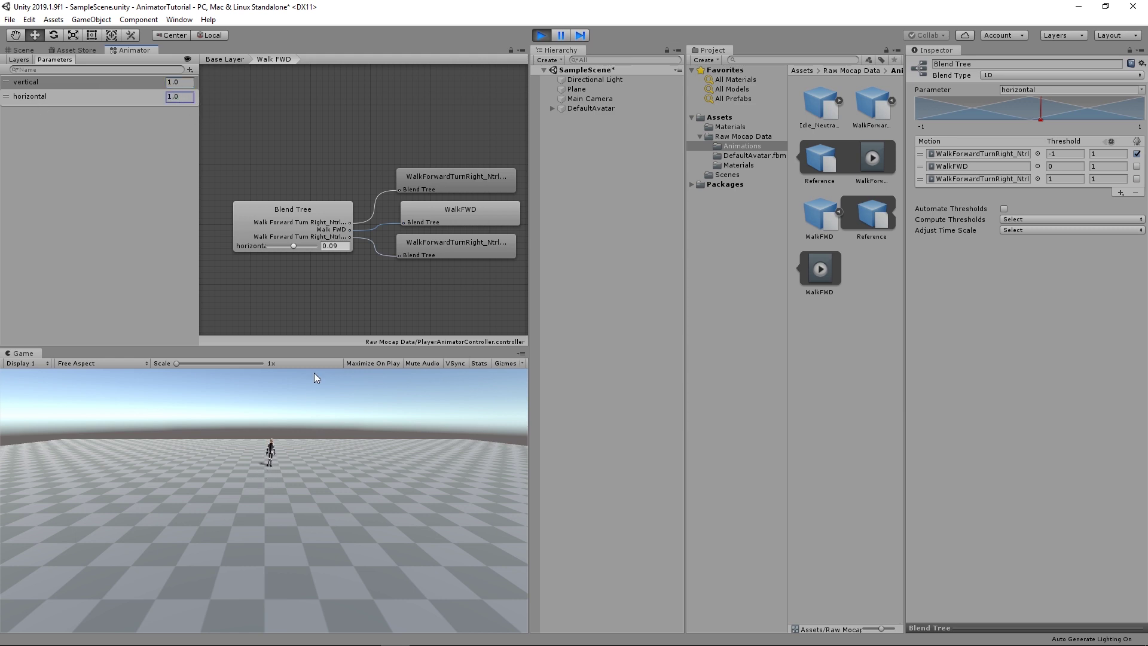
{"action": "left_click", "coordinate": [181, 97]}
{"action": "type", "text": "0"}
{"action": "key", "text": "Return"}
{"action": "key", "text": "ctrl+p"}
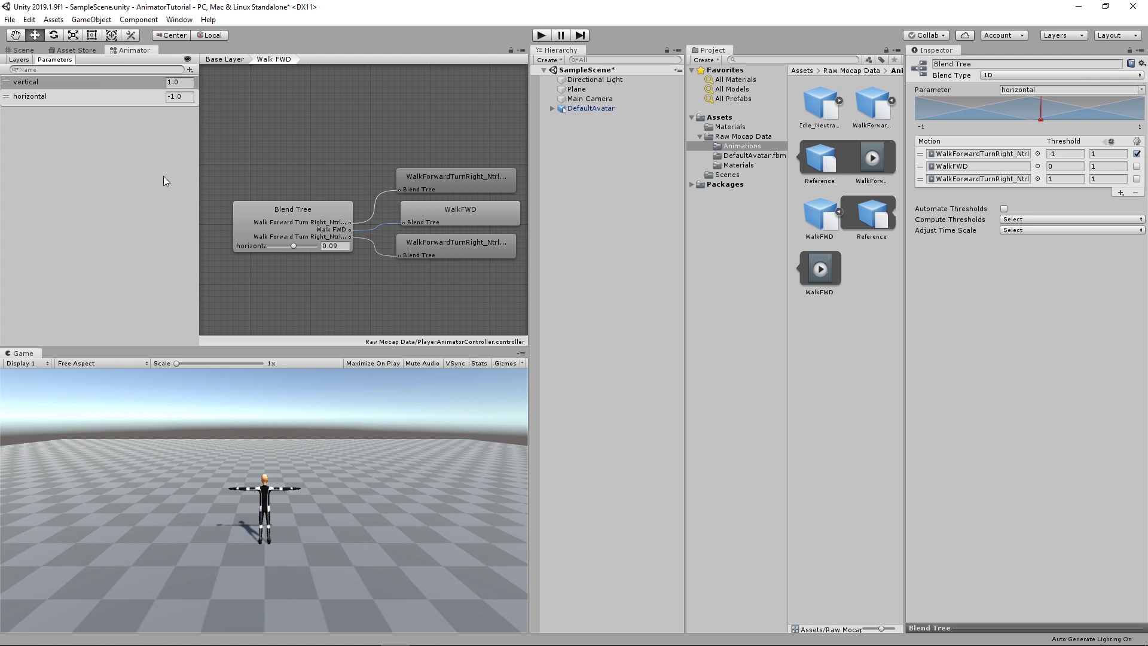
- Add the PlayerController script as a component of DefaultAvatar and review its SetFloat line for the vertical parameter in the code editor
{"action": "left_click", "coordinate": [598, 108]}
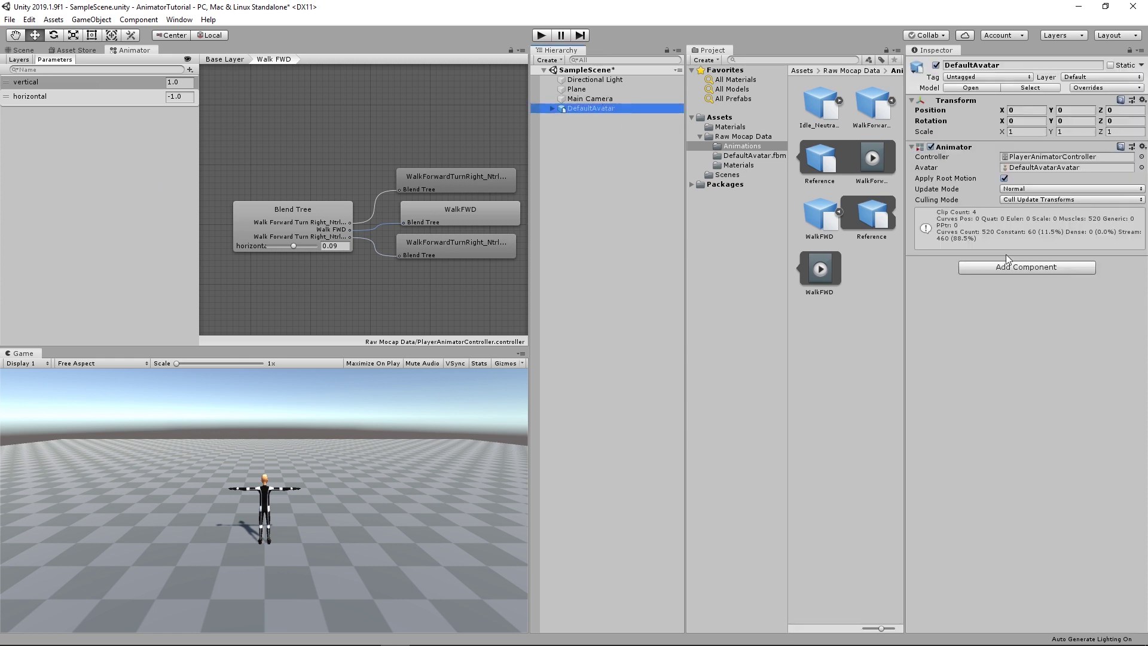
{"action": "left_click", "coordinate": [999, 267]}
{"action": "left_click", "coordinate": [1031, 310]}
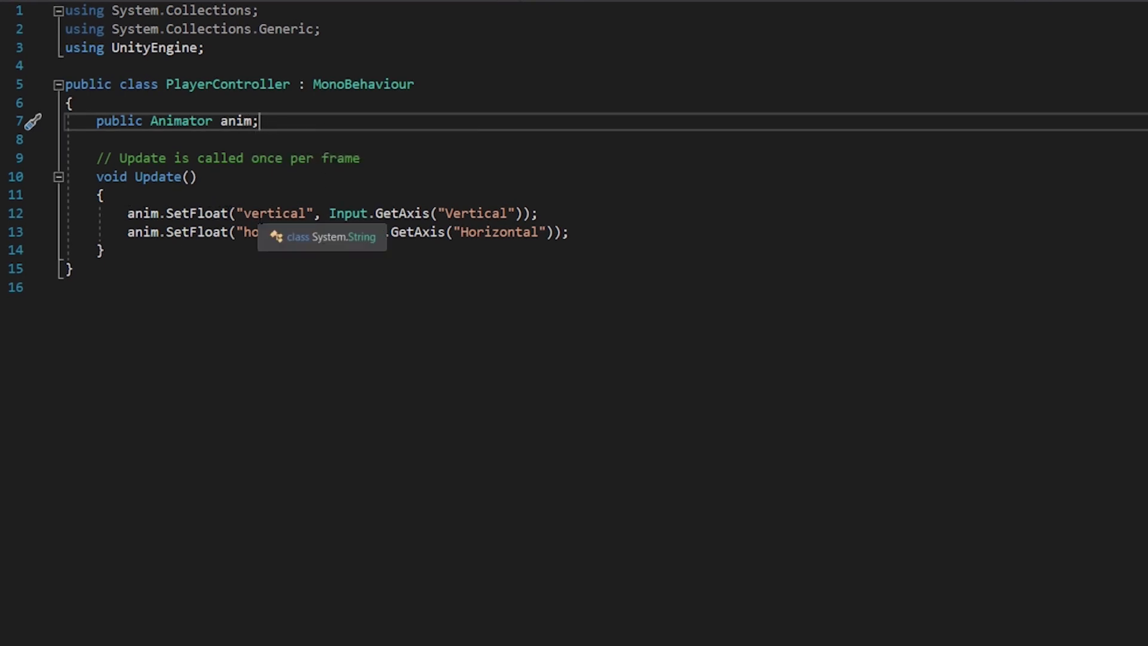
{"action": "left_click", "coordinate": [268, 214]}
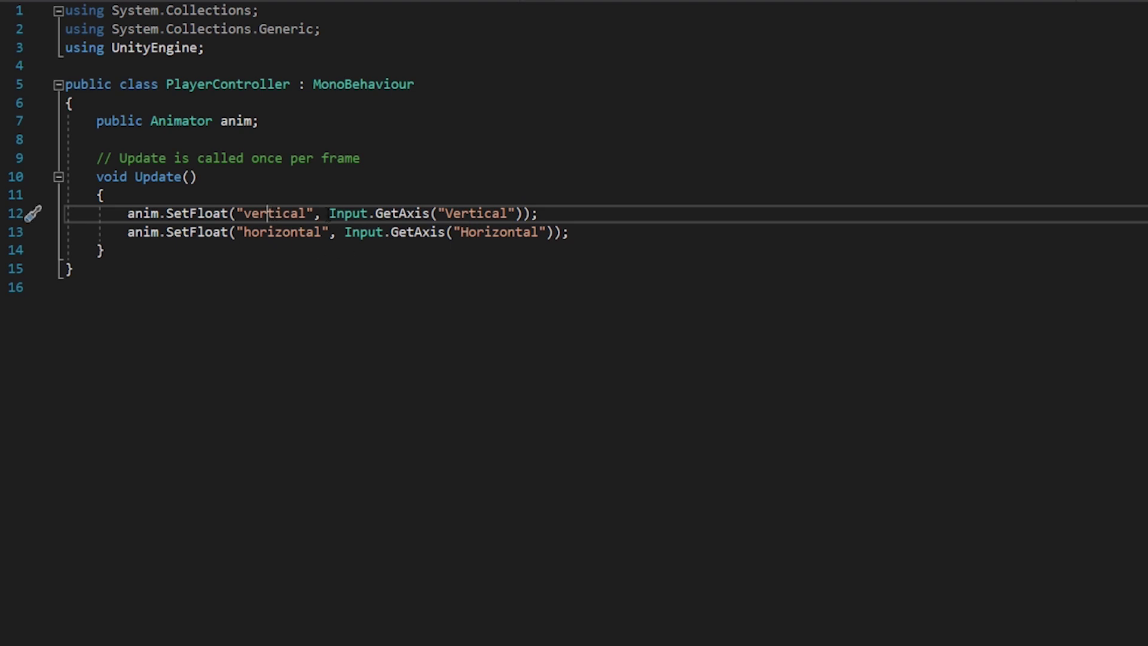
{"action": "left_click_drag", "start_coordinate": [330, 213], "coordinate": [522, 213]}
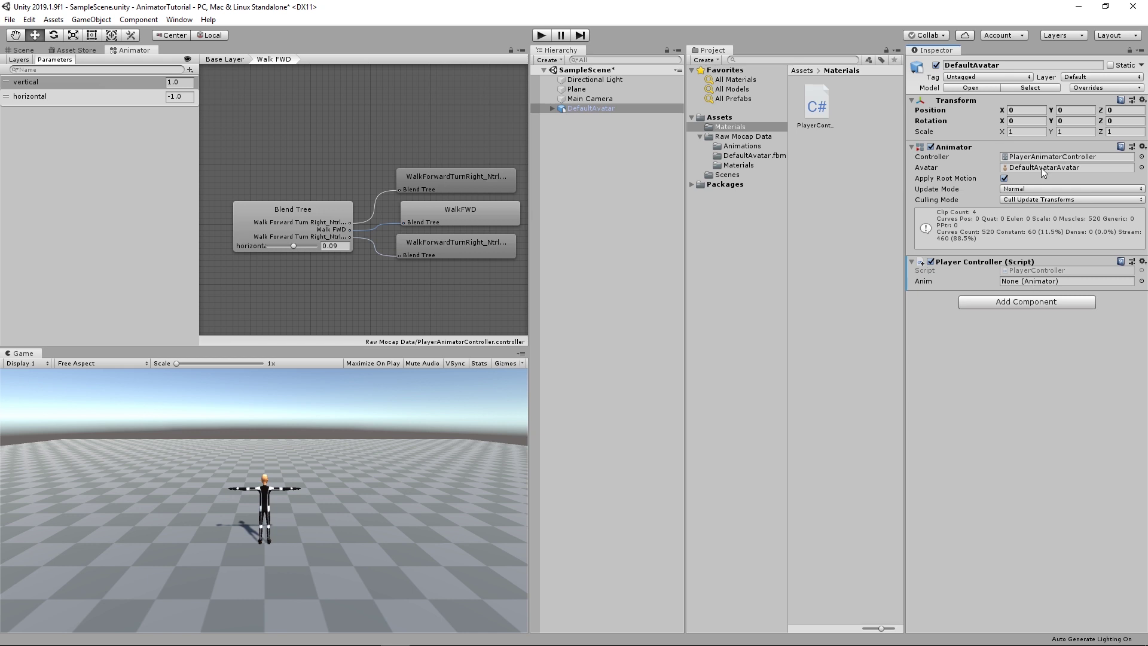
- Assign DefaultAvatar's Animator to the Player Controller's Anim field and play-test walking forward while turning right and left
{"action": "left_click_drag", "start_coordinate": [955, 149], "coordinate": [1017, 281]}
{"action": "left_click", "coordinate": [540, 36]}
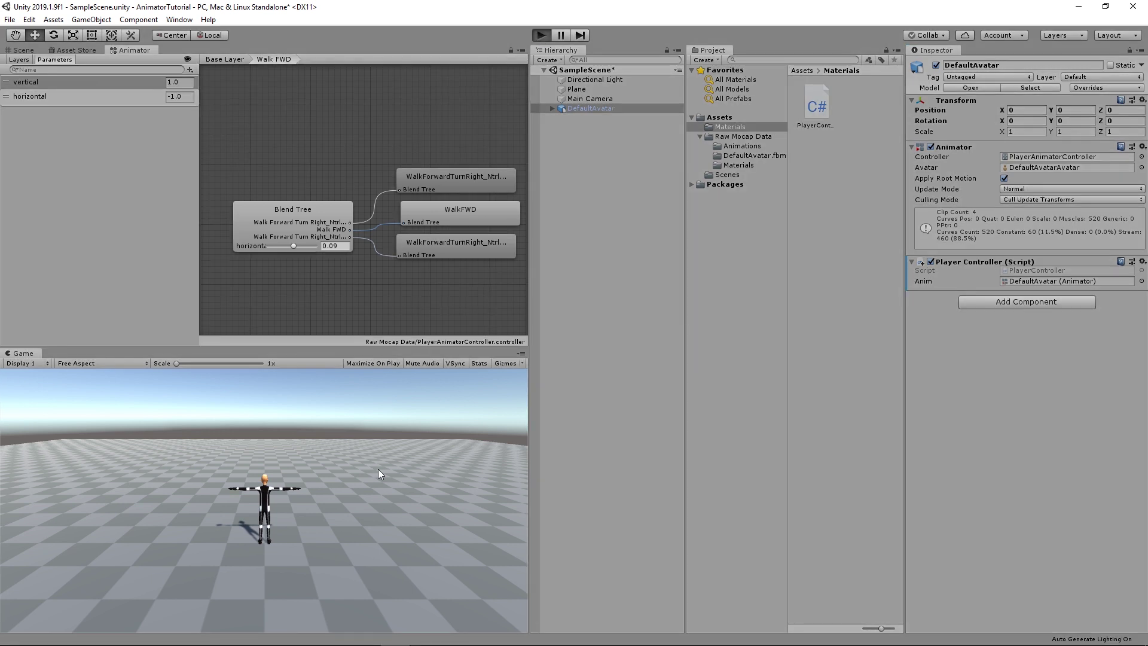
{"action": "key", "text": "w"}
{"action": "key", "text": "d"}
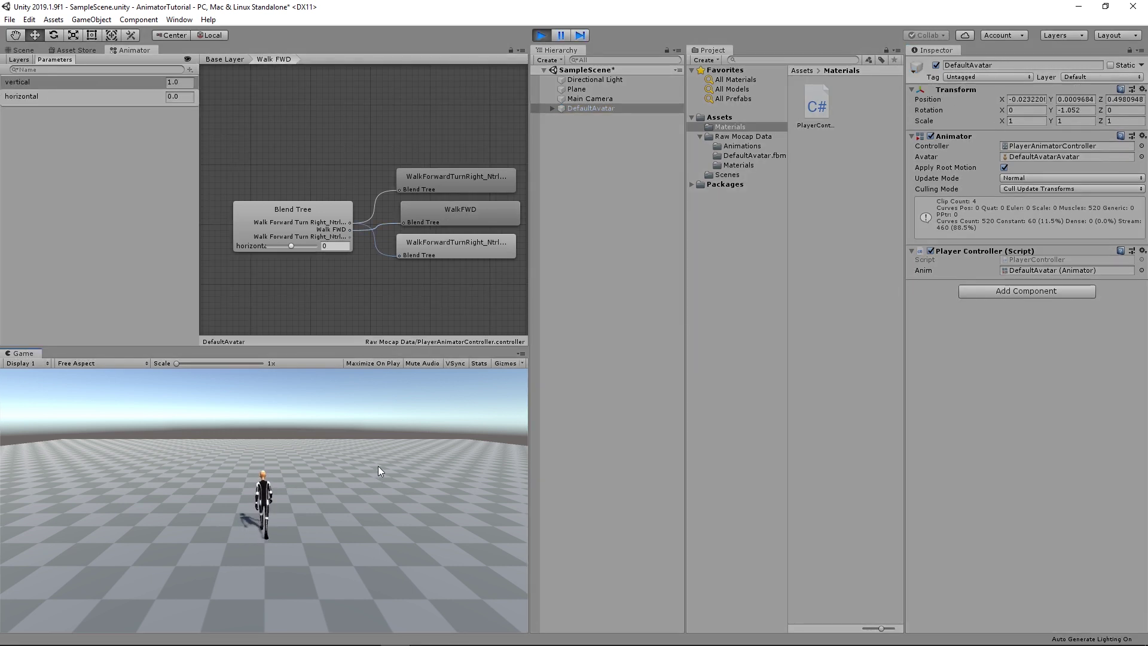
{"action": "key", "text": "a"}
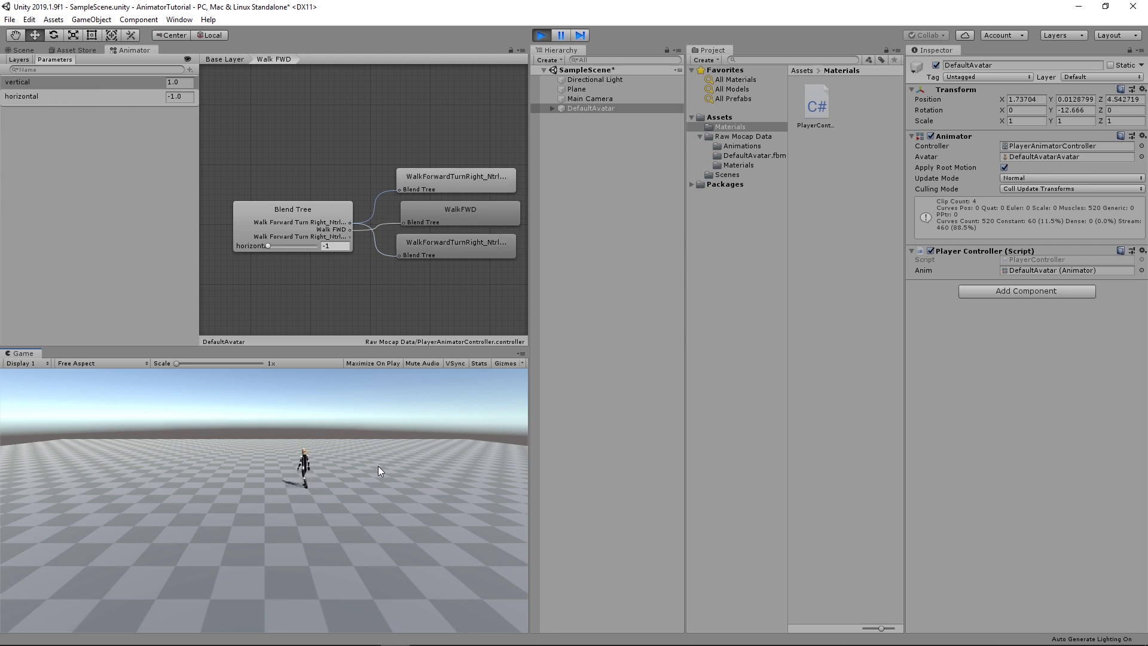
{"action": "key", "text": "ctrl+p"}
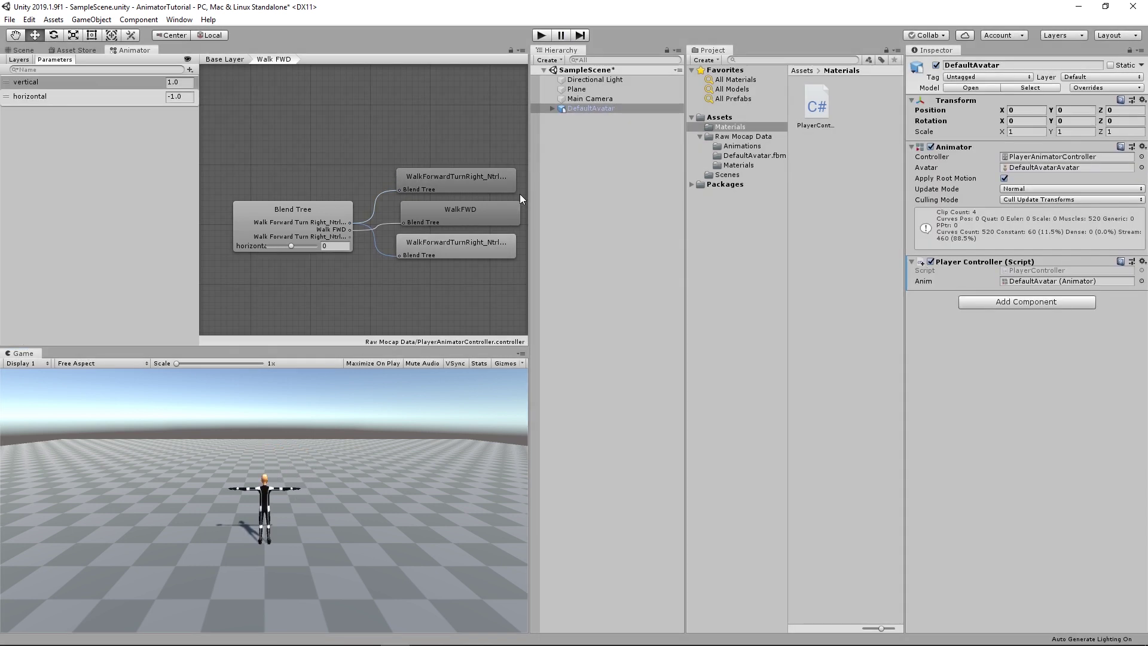